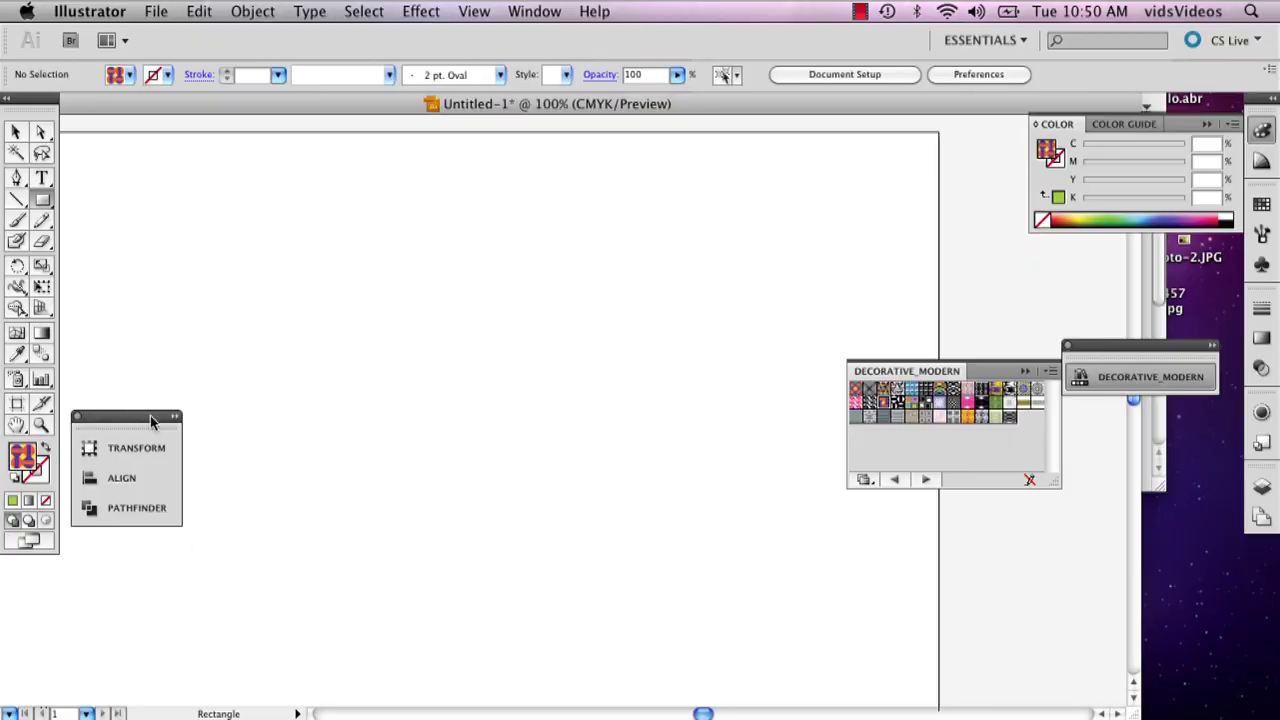
Drag the Transform/Align/Pathfinder panel group to the lower right of the screen.
{"action": "left_click_drag", "start_coordinate": [149, 417], "coordinate": [1143, 558]}
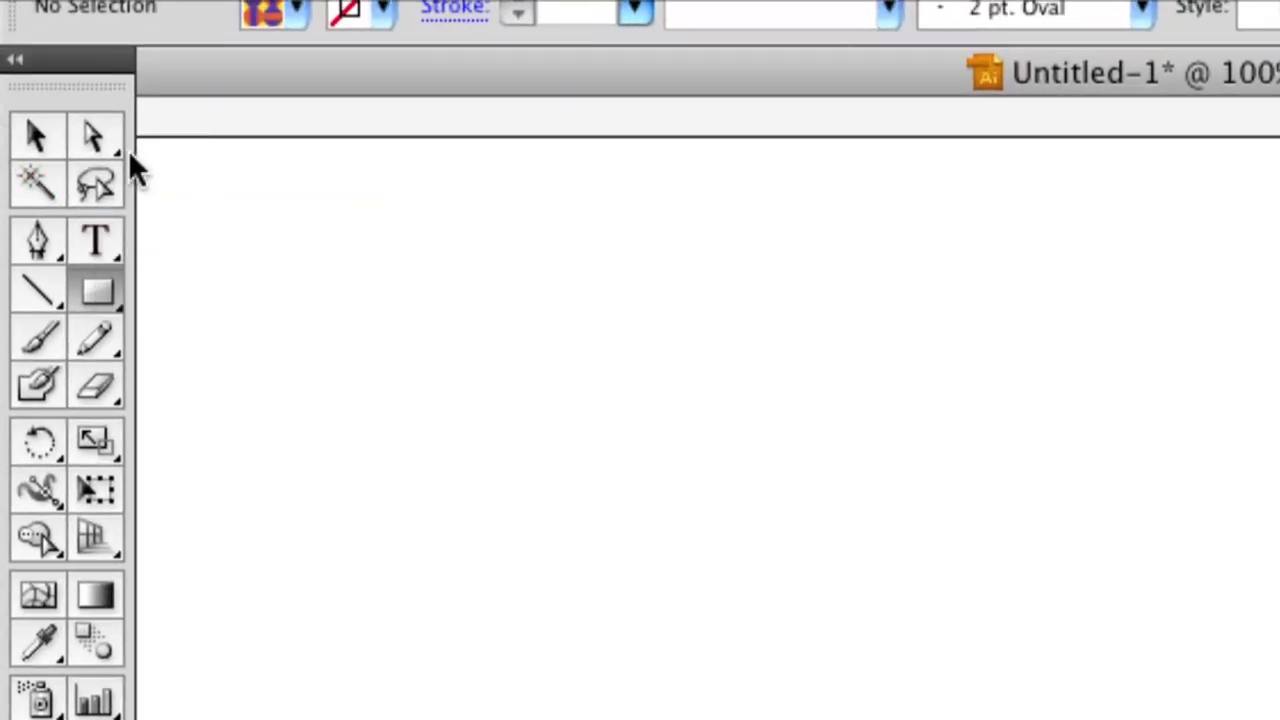
Draw a wide rectangle near the top of the artboard with the Rectangle Tool.
{"action": "left_click", "coordinate": [101, 272]}
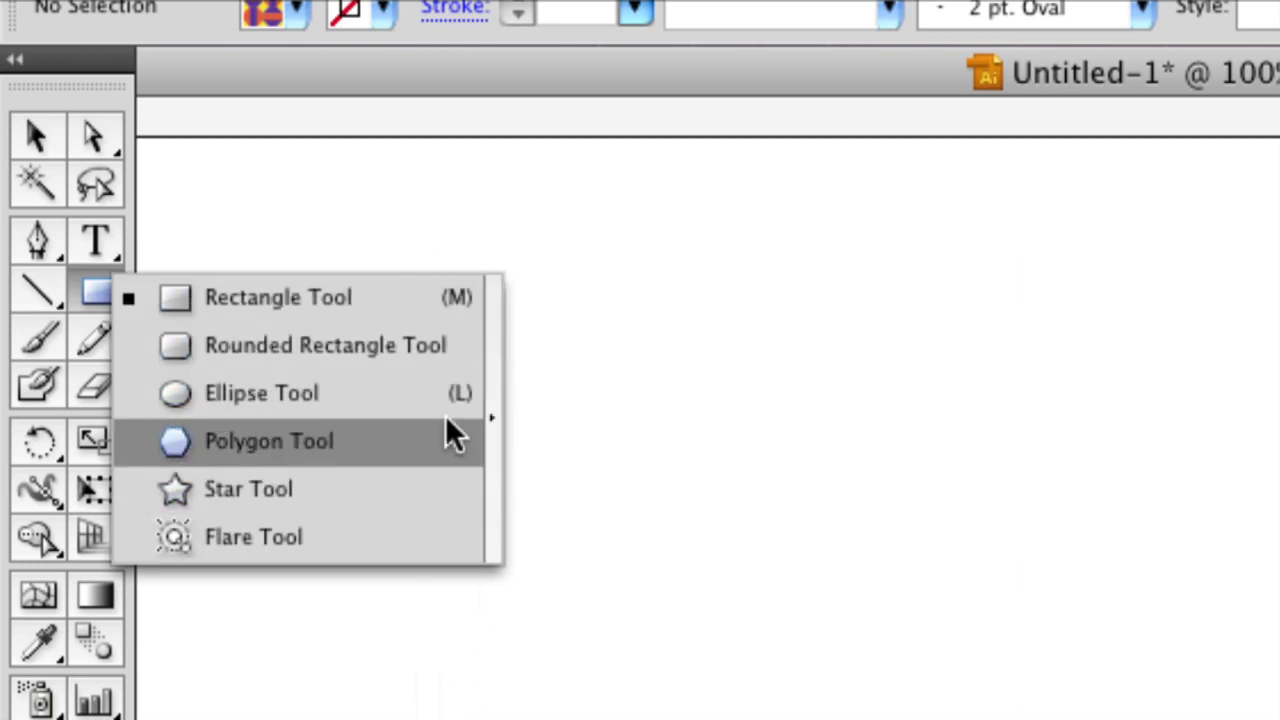
{"action": "left_click", "coordinate": [403, 290]}
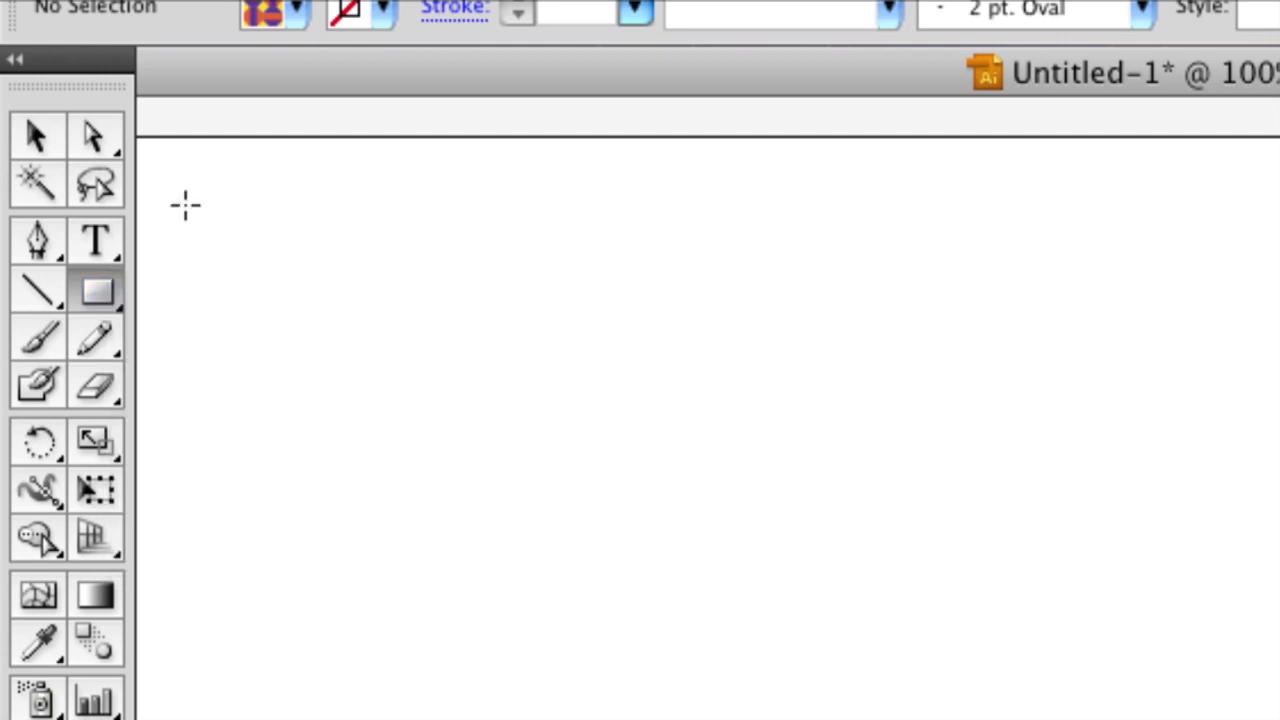
{"action": "key", "text": "super+minus"}
{"action": "key", "text": "super+minus"}
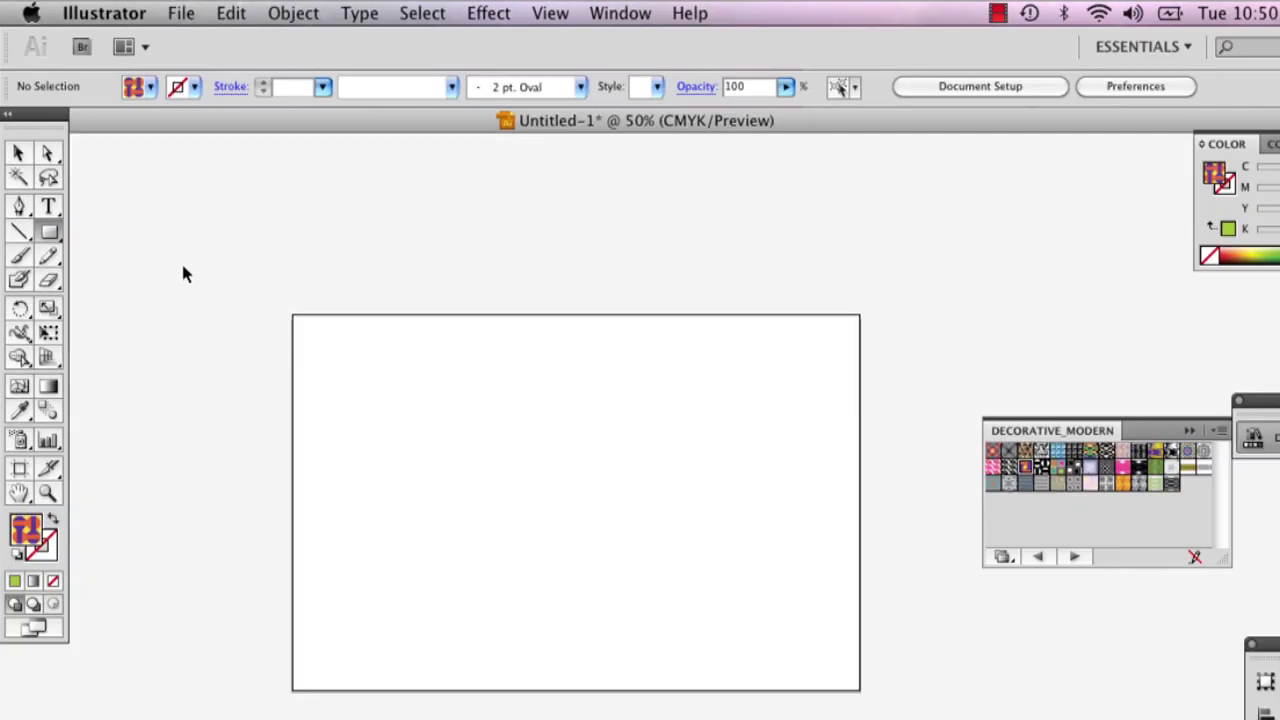
{"action": "key", "text": "super+plus"}
{"action": "key", "text": "super+plus"}
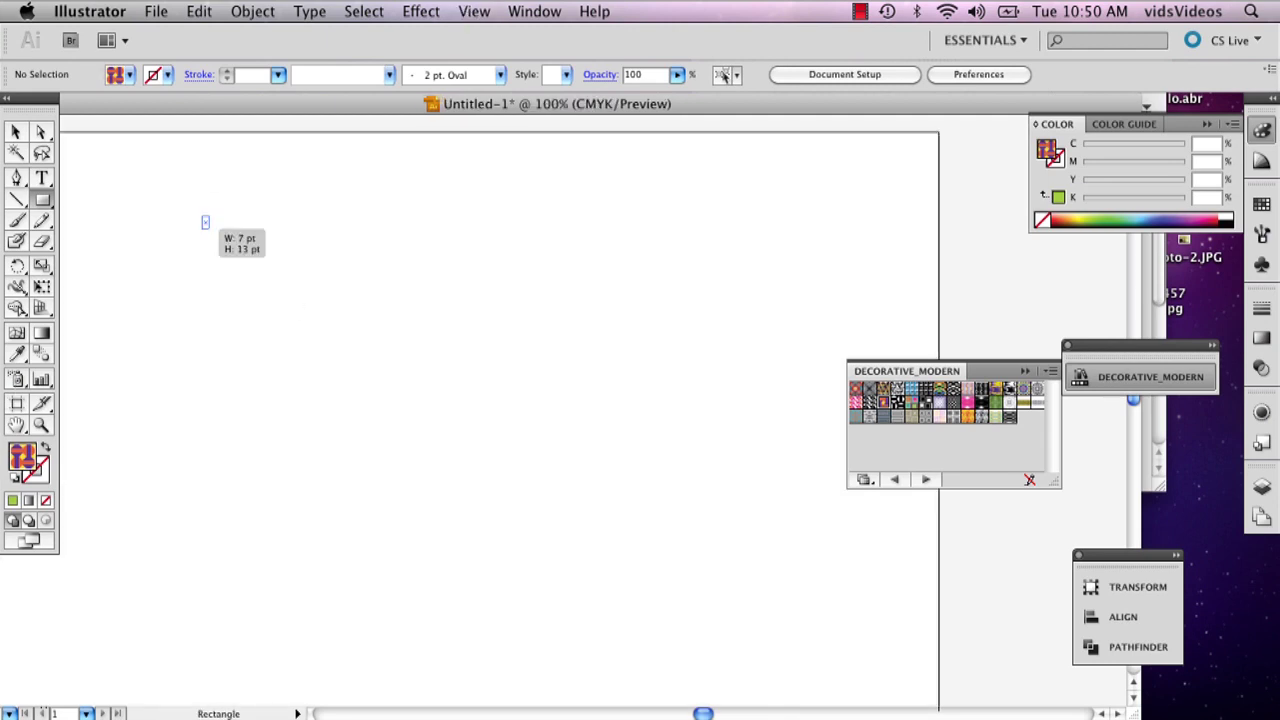
{"action": "left_click_drag", "start_coordinate": [201, 216], "coordinate": [663, 386]}
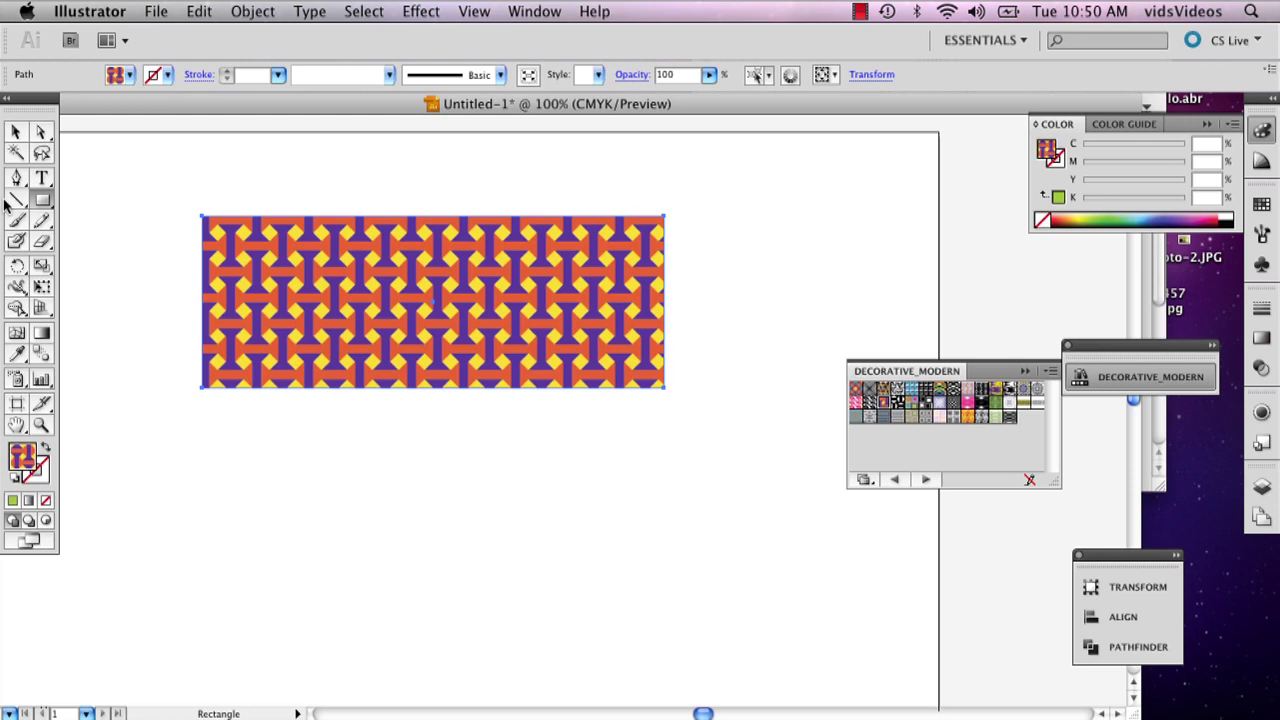
Replace the rectangle's pattern fill with solid green.
{"action": "left_click", "coordinate": [15, 131]}
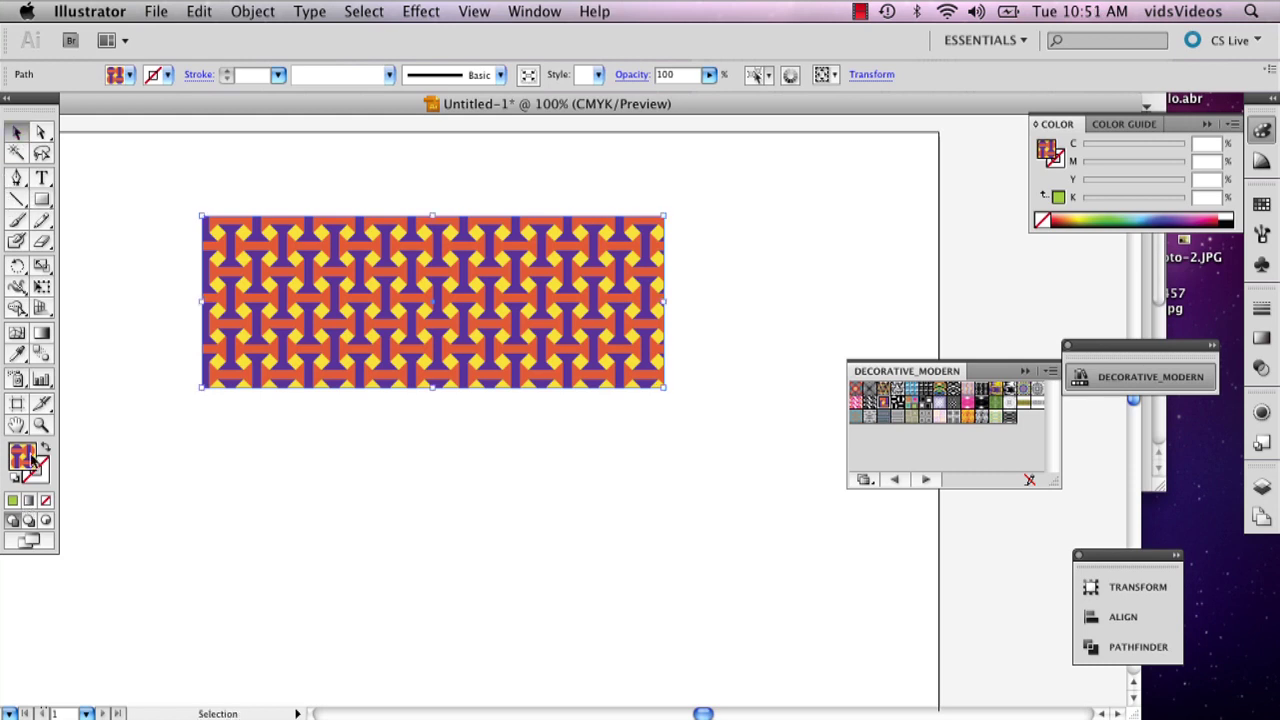
{"action": "left_click", "coordinate": [14, 502]}
{"action": "left_click", "coordinate": [158, 241]}
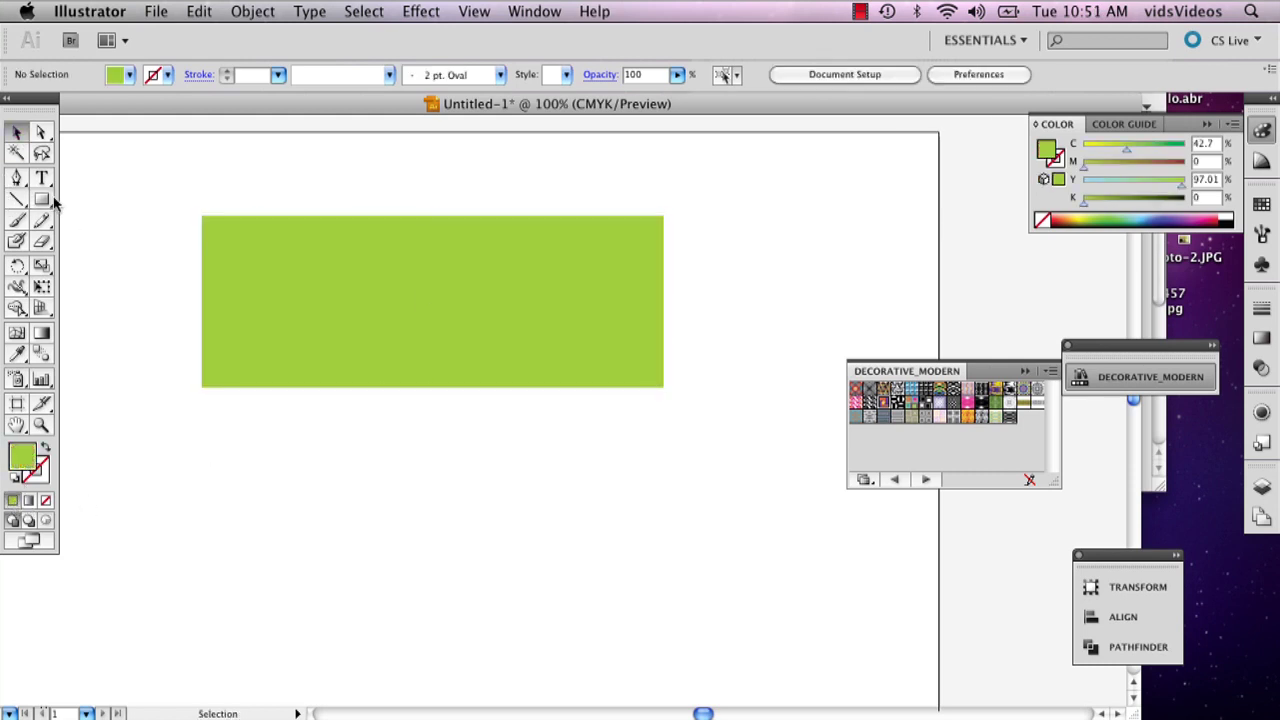
{"action": "left_click_drag", "start_coordinate": [41, 199], "coordinate": [128, 296]}
Drag out a star below the rectangle, using Up/Down arrows to settle on five points.
{"action": "left_click_drag", "start_coordinate": [234, 525], "coordinate": [296, 606]}
{"action": "key", "text": "Up"}
{"action": "key", "text": "Up"}
{"action": "key", "text": "Up"}
{"action": "key", "text": "Down"}
{"action": "key", "text": "Down"}
{"action": "key", "text": "Down"}
{"action": "key", "text": "Up"}
{"action": "key", "text": "Down"}
{"action": "key", "text": "Up"}
{"action": "key", "text": "Up"}
{"action": "key", "text": "Up"}
{"action": "key", "text": "Up"}
{"action": "key", "text": "Up"}
{"action": "key", "text": "Down"}
{"action": "key", "text": "Down"}
{"action": "key", "text": "Down"}
{"action": "key", "text": "Down"}
{"action": "key", "text": "Down"}
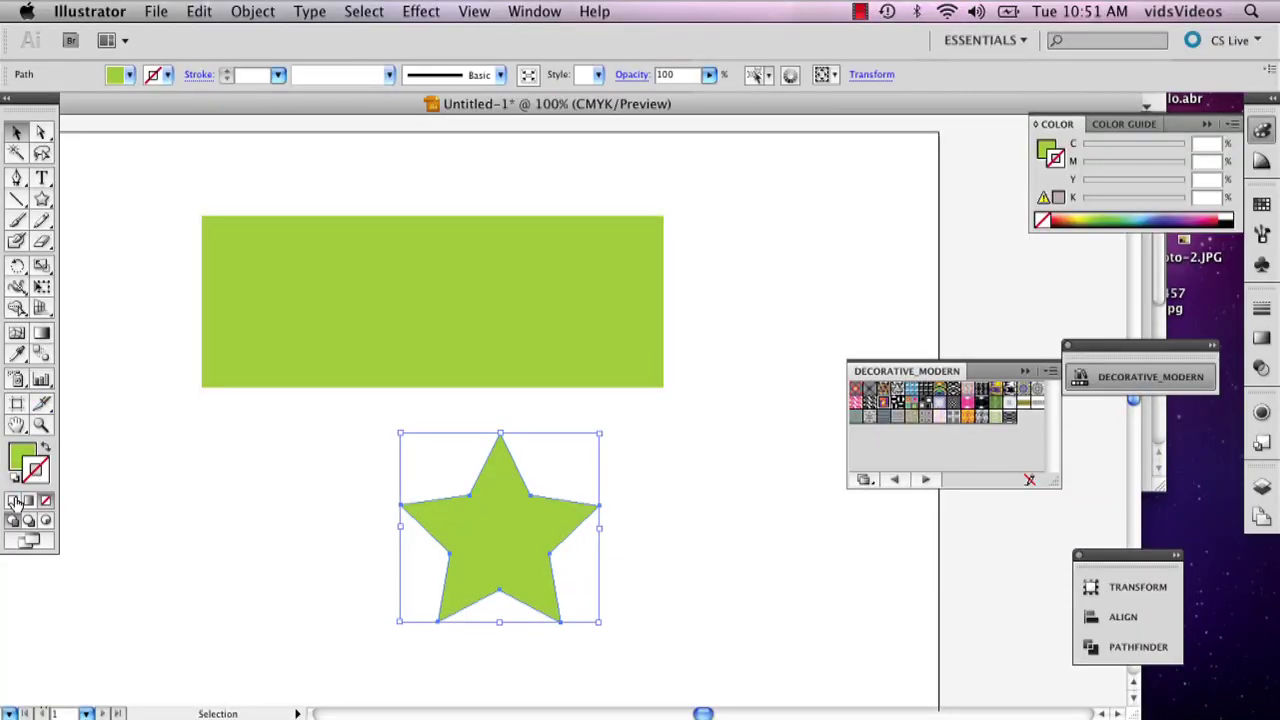
Give the star a near-black outline chosen in the Color Picker.
{"action": "double_click", "coordinate": [45, 481]}
{"action": "left_click", "coordinate": [369, 446]}
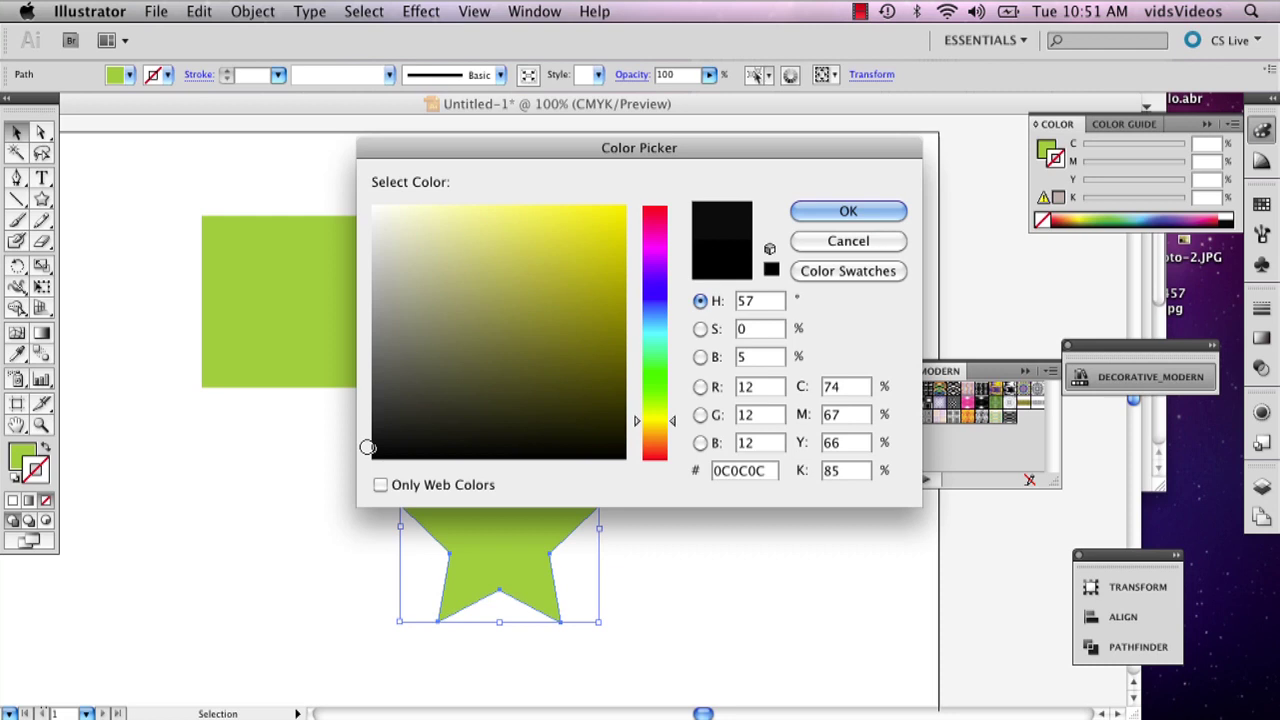
{"action": "left_click", "coordinate": [372, 458]}
{"action": "left_click", "coordinate": [803, 216]}
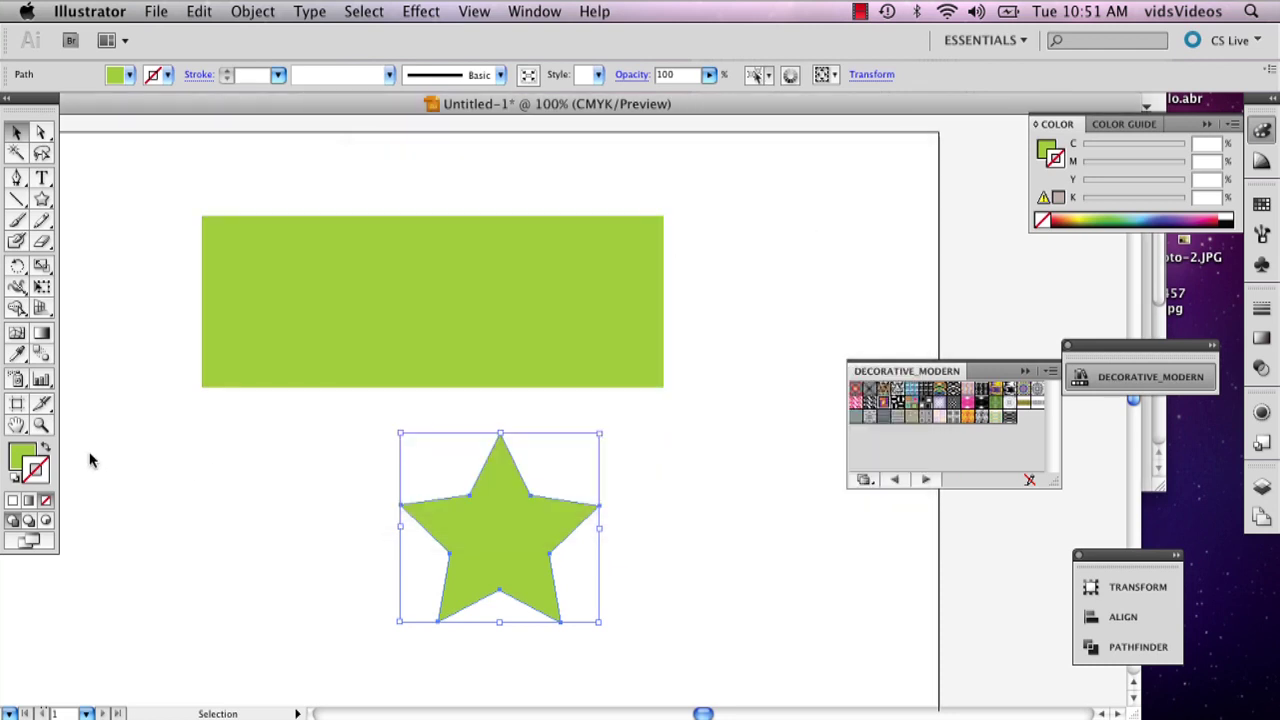
{"action": "double_click", "coordinate": [44, 481]}
{"action": "left_click", "coordinate": [454, 523]}
{"action": "left_click", "coordinate": [454, 445]}
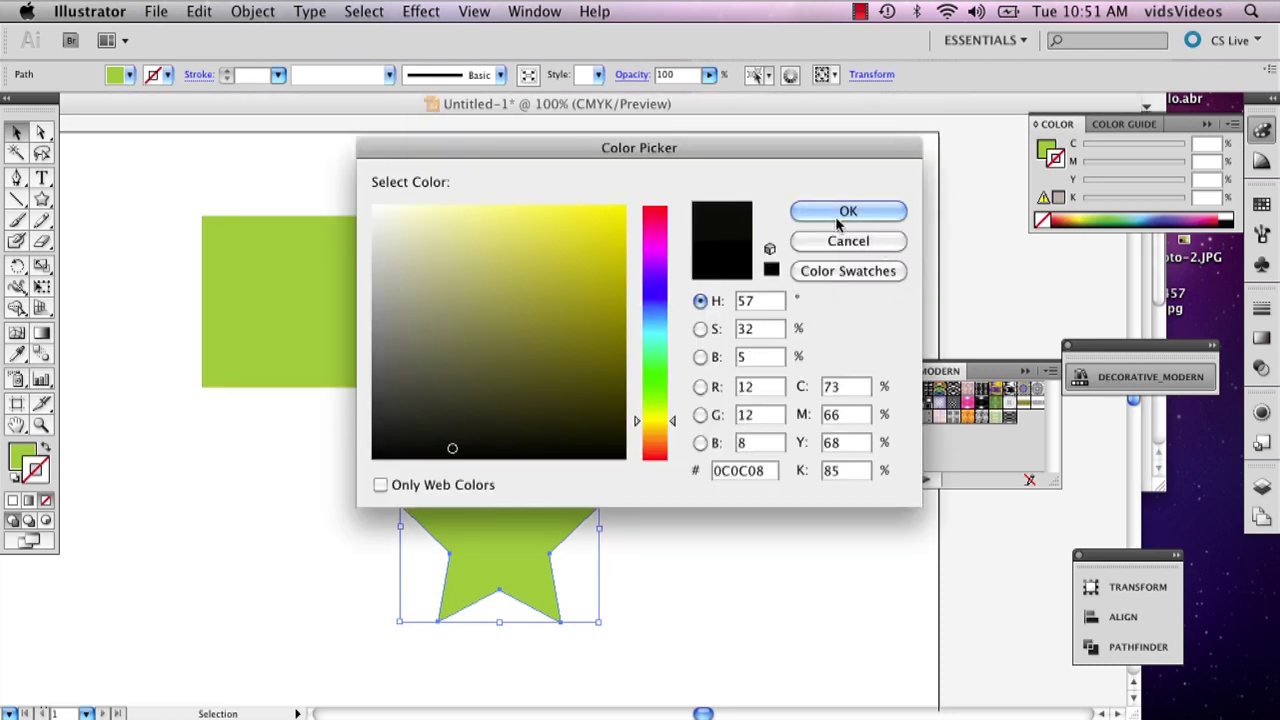
{"action": "left_click", "coordinate": [840, 209]}
{"action": "left_click", "coordinate": [378, 465]}
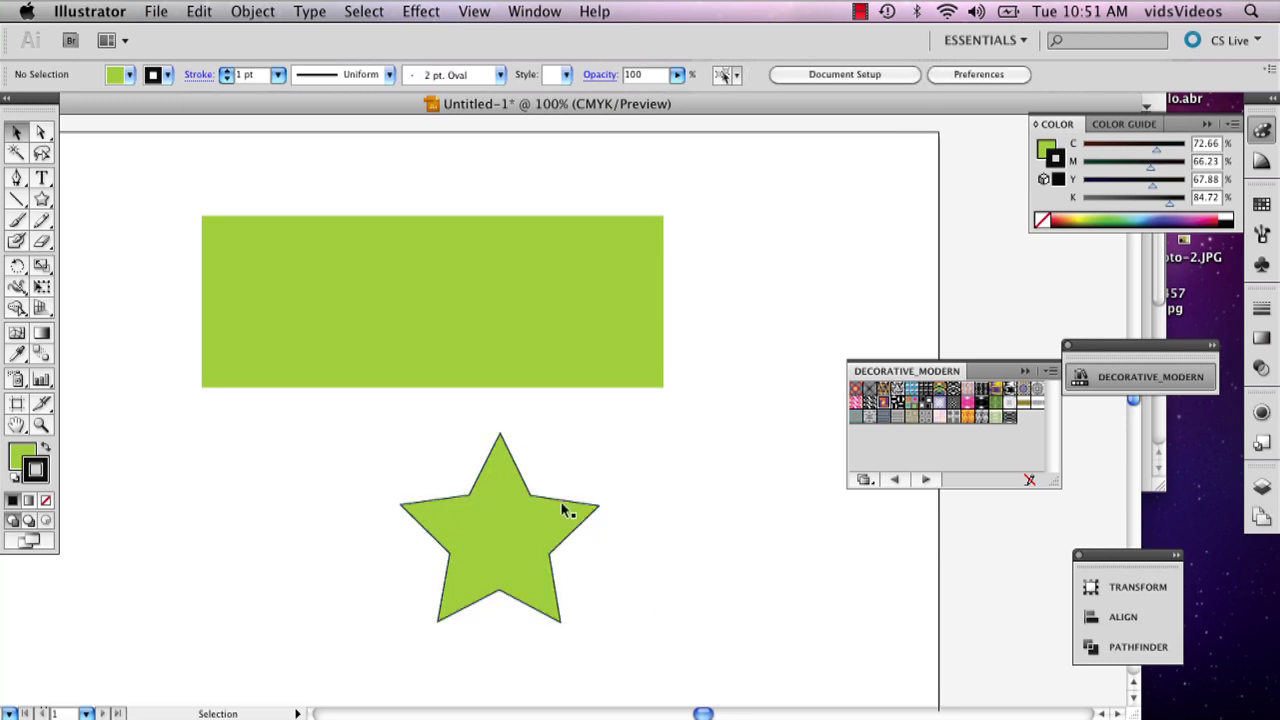
Apply the same black 1 pt outline to the green rectangle.
{"action": "key", "text": "super+equal"}
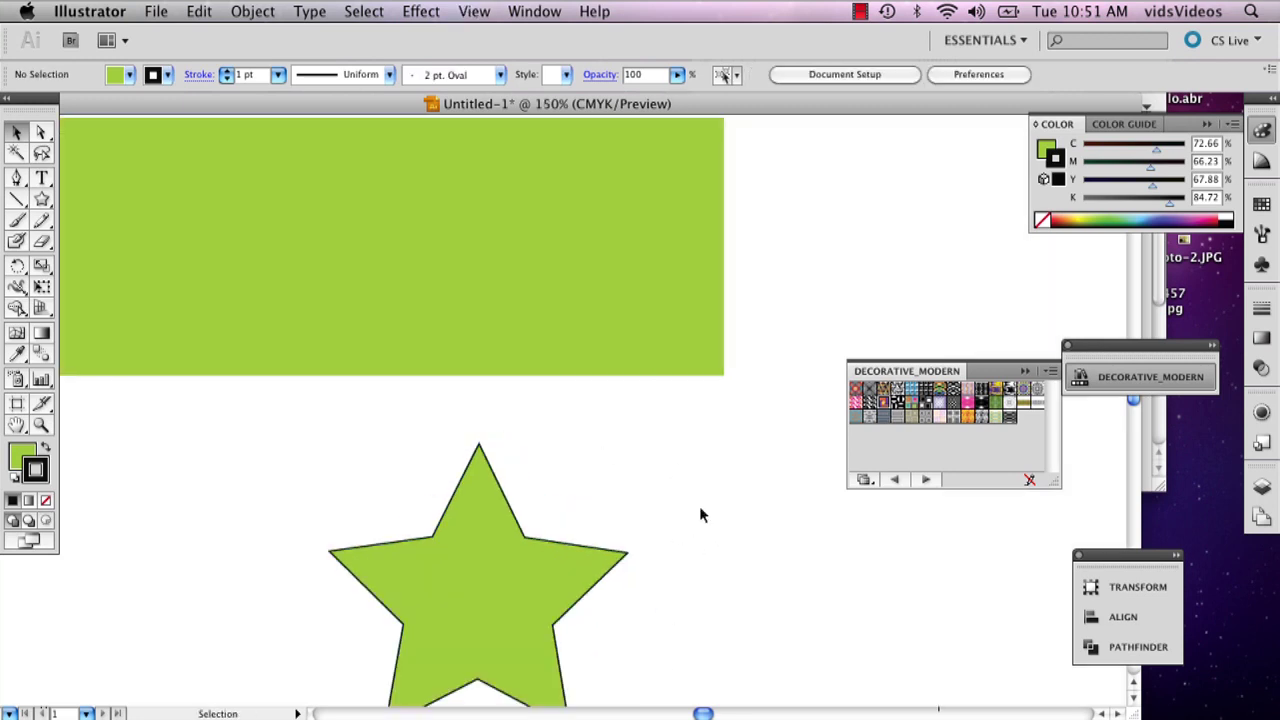
{"action": "left_click", "coordinate": [585, 360]}
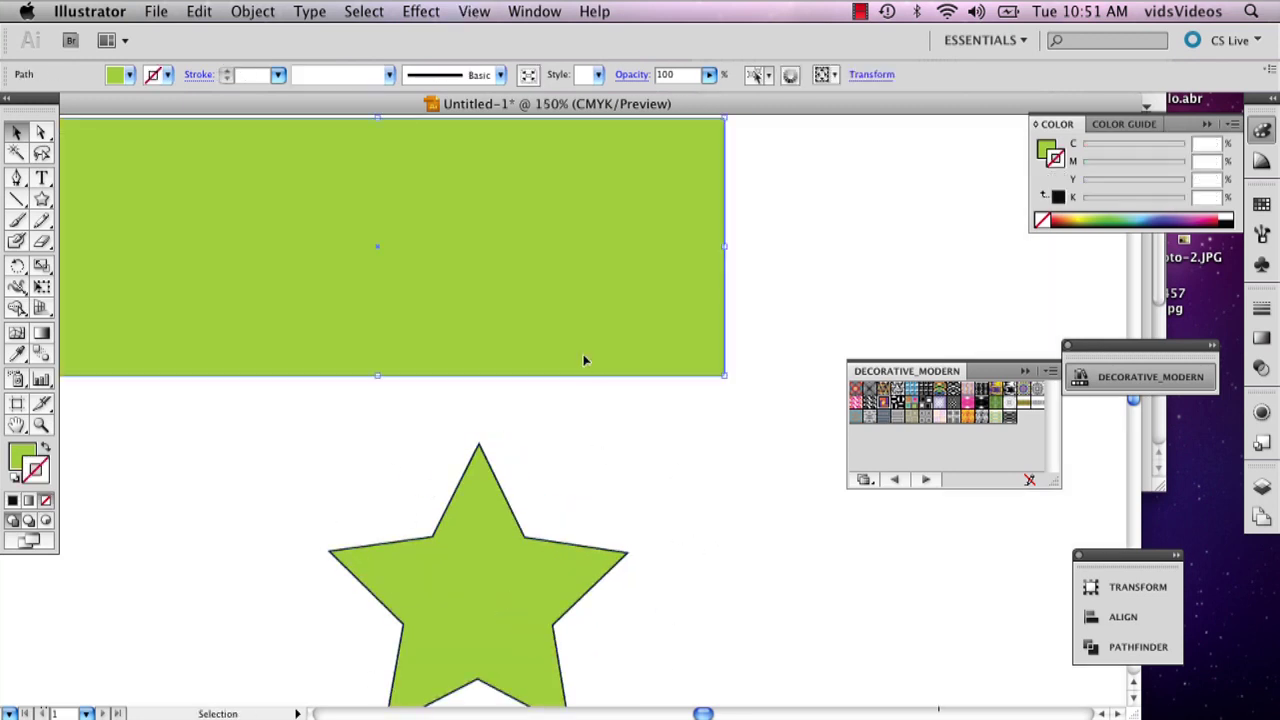
{"action": "left_click", "coordinate": [12, 502]}
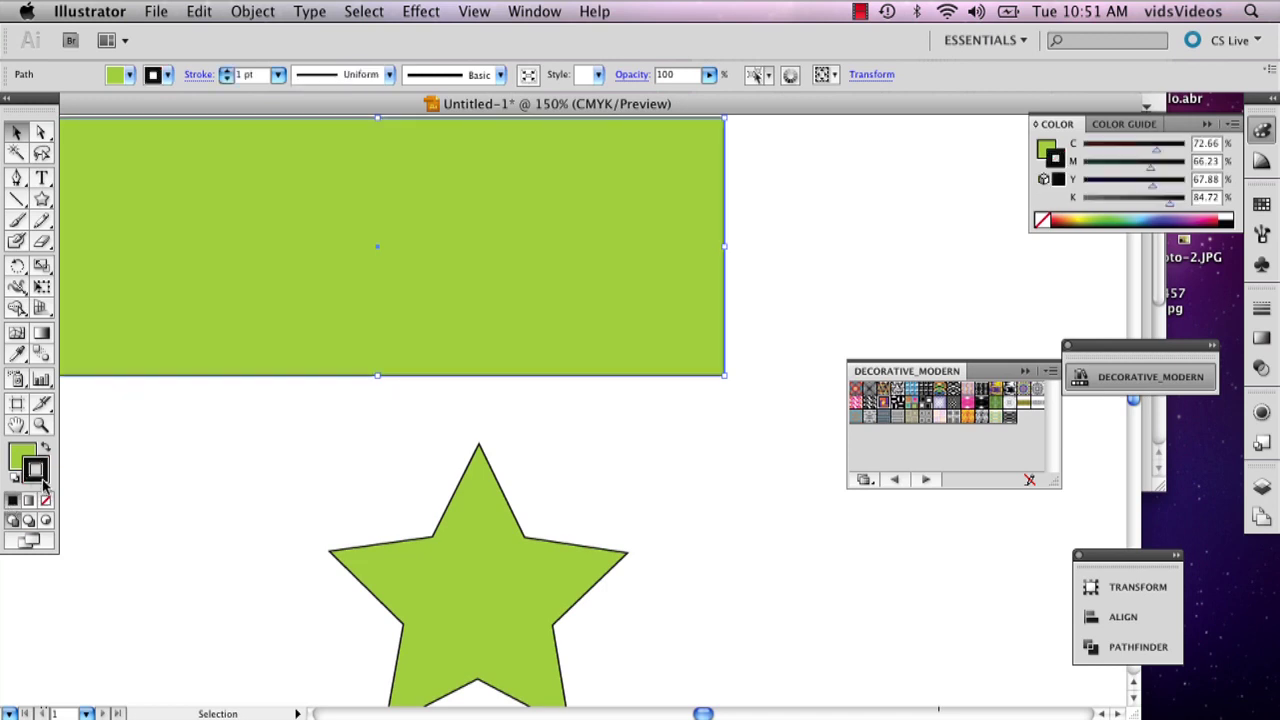
{"action": "key", "text": "super+minus"}
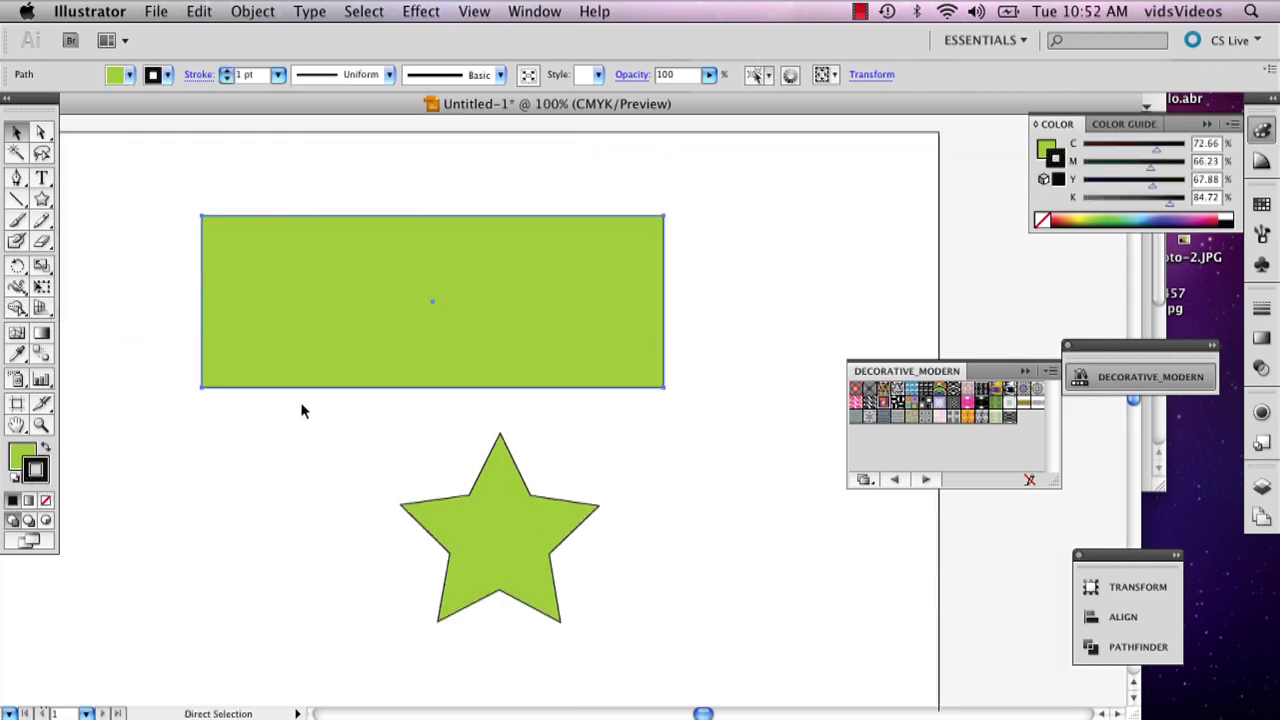
{"action": "left_click", "coordinate": [248, 547]}
With the rectangle's Fill active, open the fill swatch list and cancel the Save Swatches dialog.
{"action": "left_click", "coordinate": [338, 231]}
{"action": "left_click", "coordinate": [20, 459]}
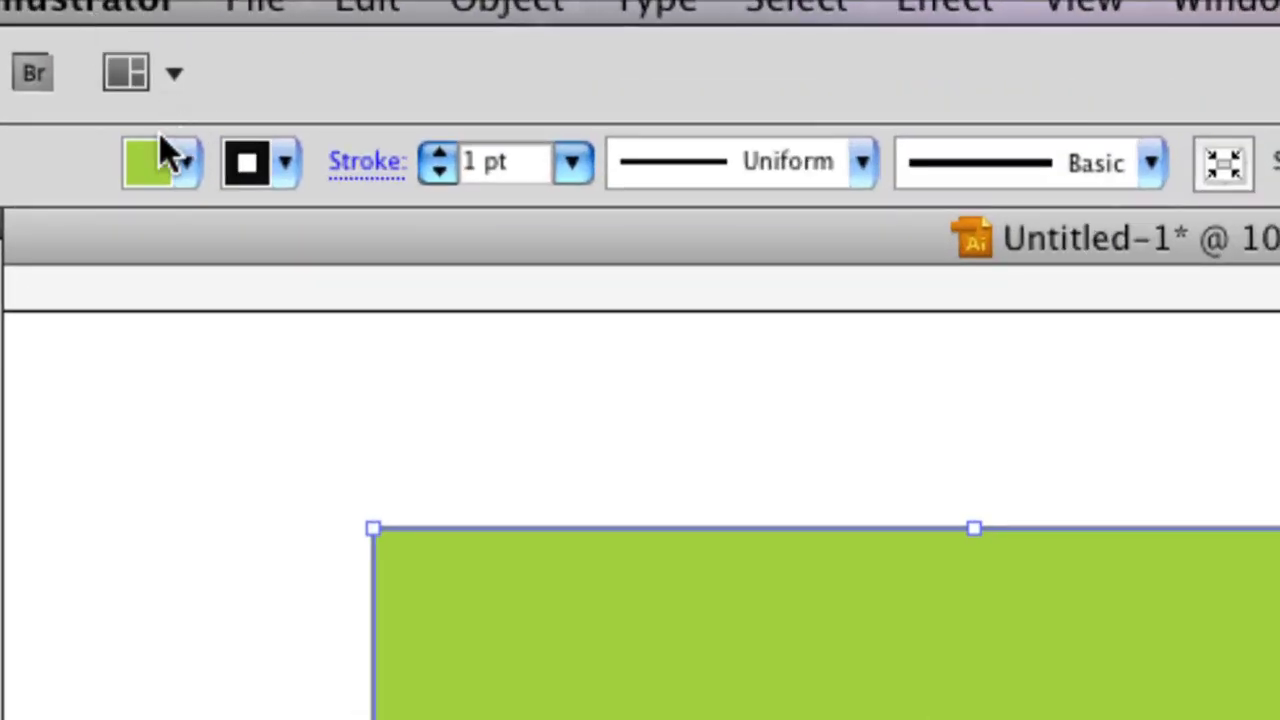
{"action": "left_click", "coordinate": [187, 165]}
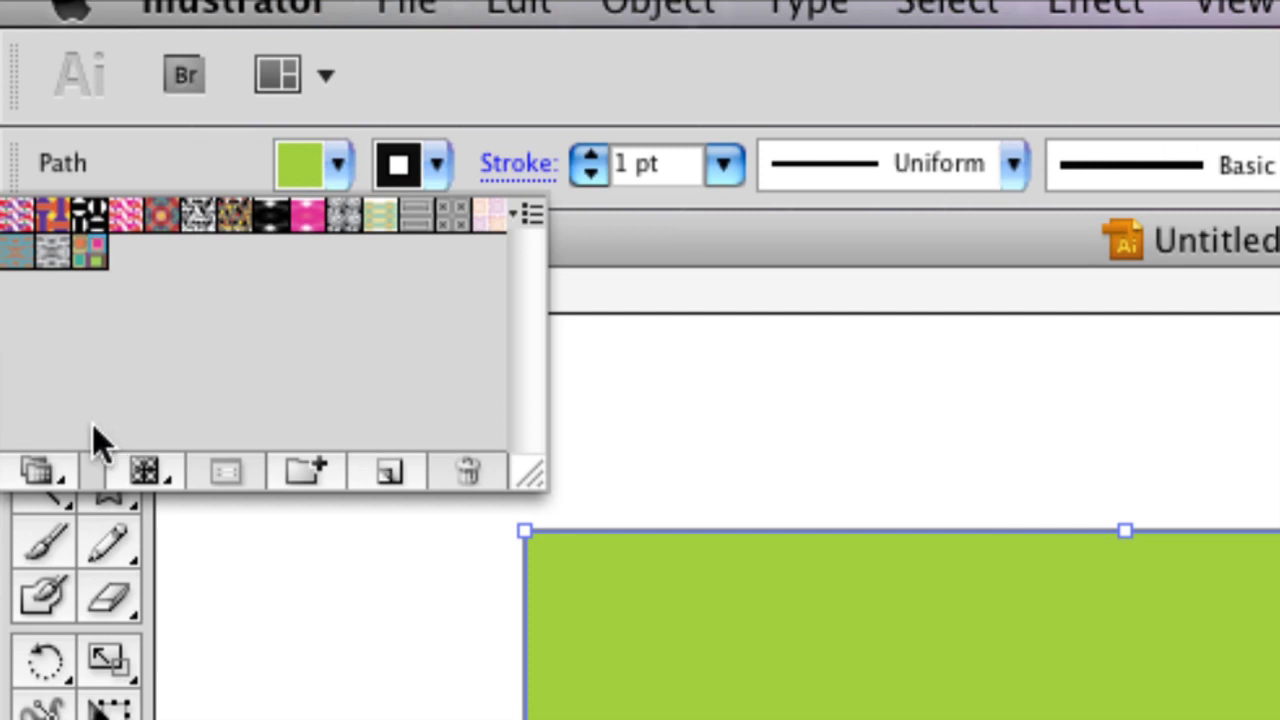
{"action": "left_click", "coordinate": [38, 472]}
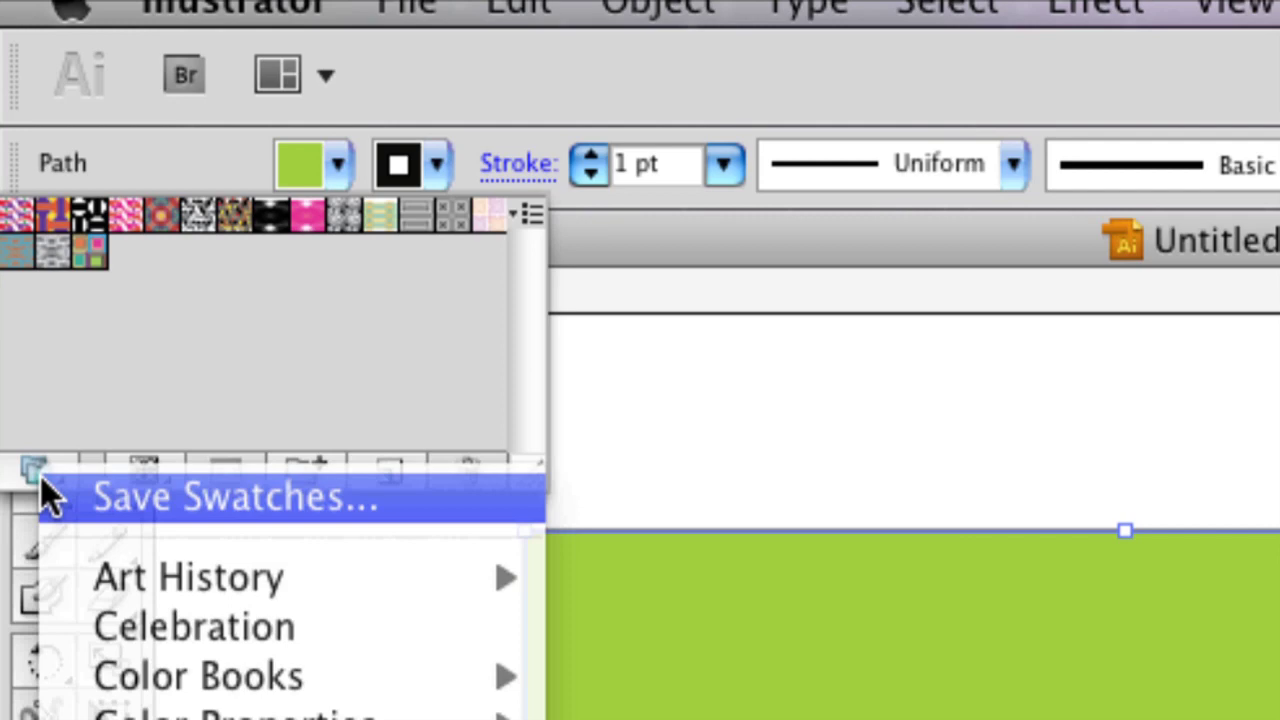
{"action": "left_click", "coordinate": [41, 480]}
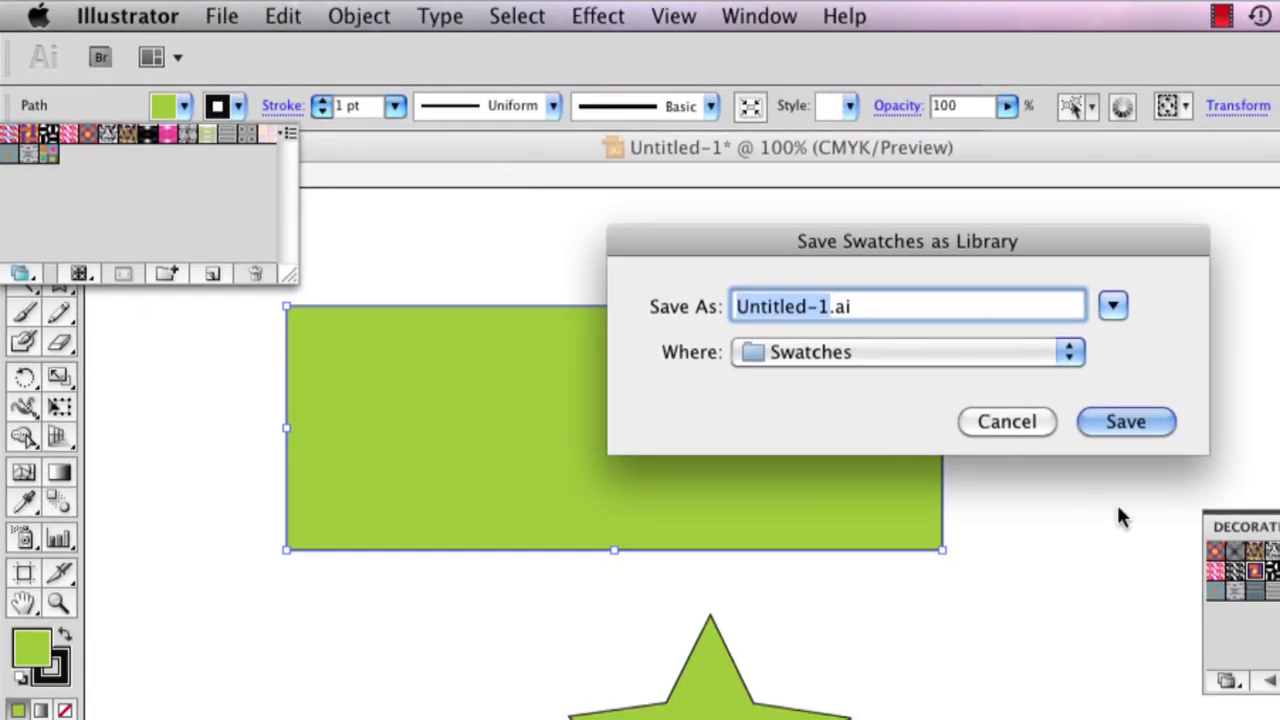
{"action": "left_click", "coordinate": [1007, 422]}
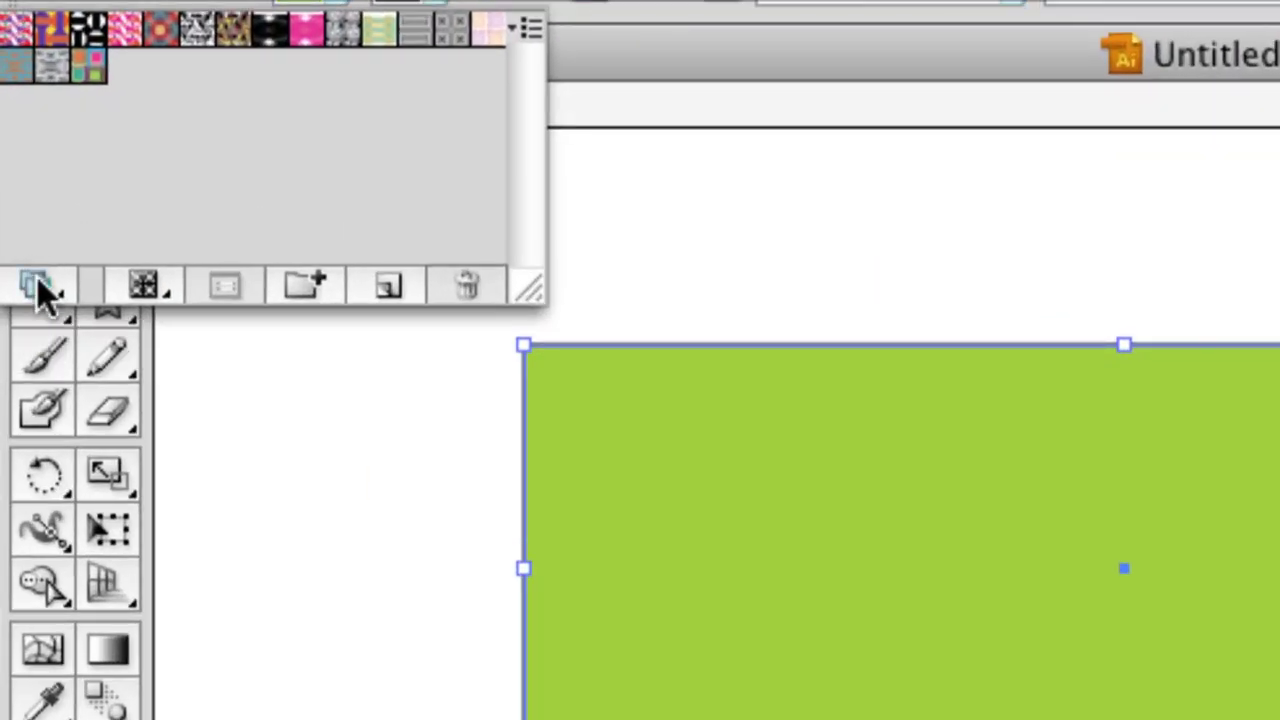
Load Patterns > Nature > Nature_Animal Skins from the Swatch Libraries menu.
{"action": "left_click", "coordinate": [37, 284]}
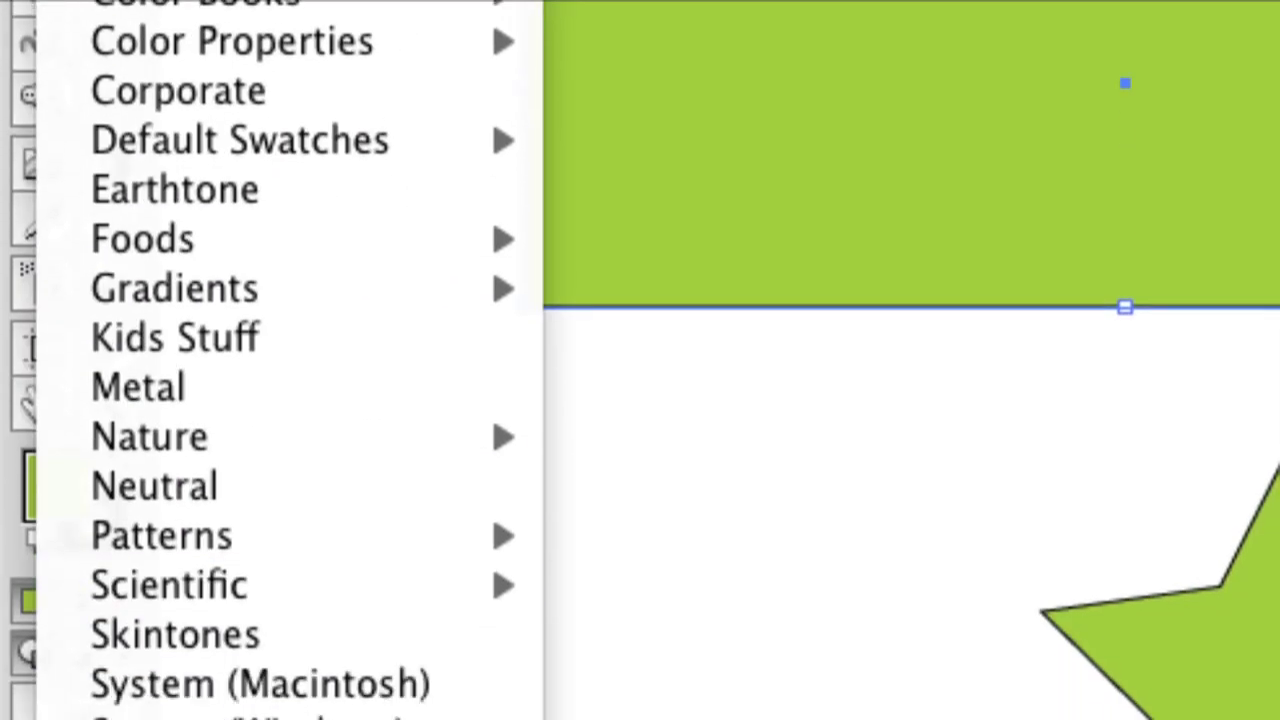
{"action": "mouse_move", "coordinate": [285, 544]}
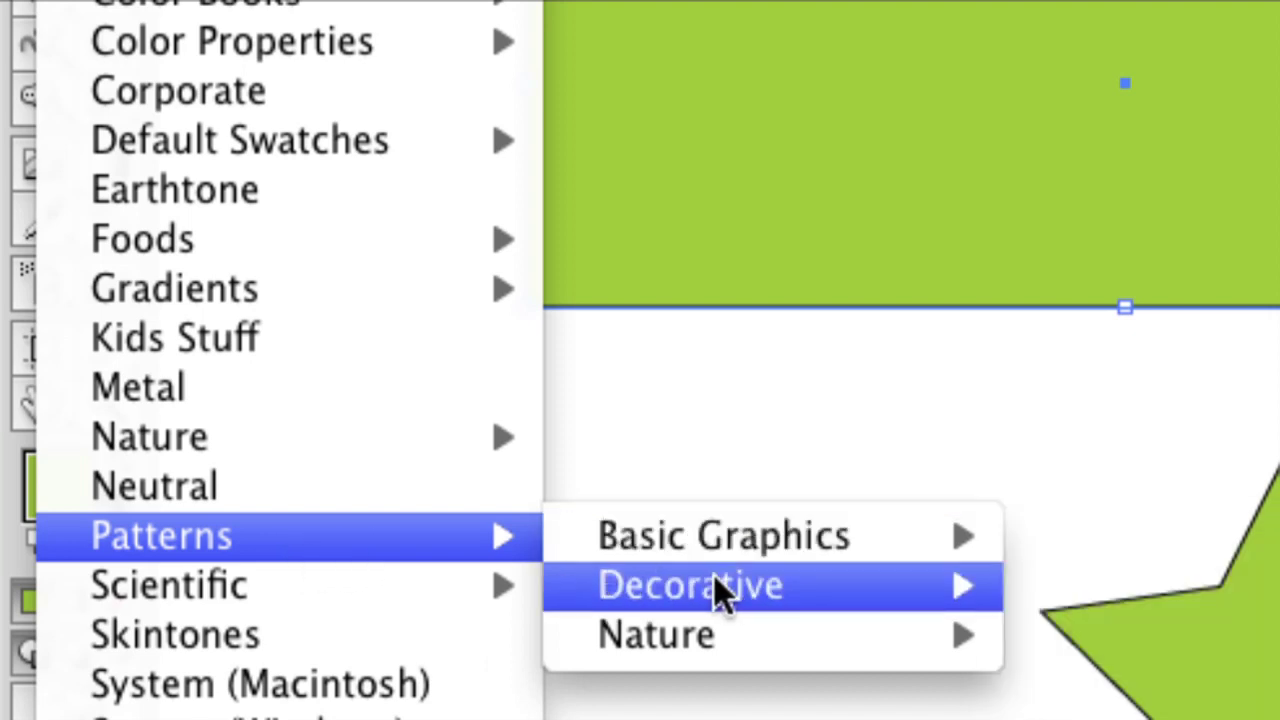
{"action": "mouse_move", "coordinate": [716, 585]}
{"action": "mouse_move", "coordinate": [819, 538]}
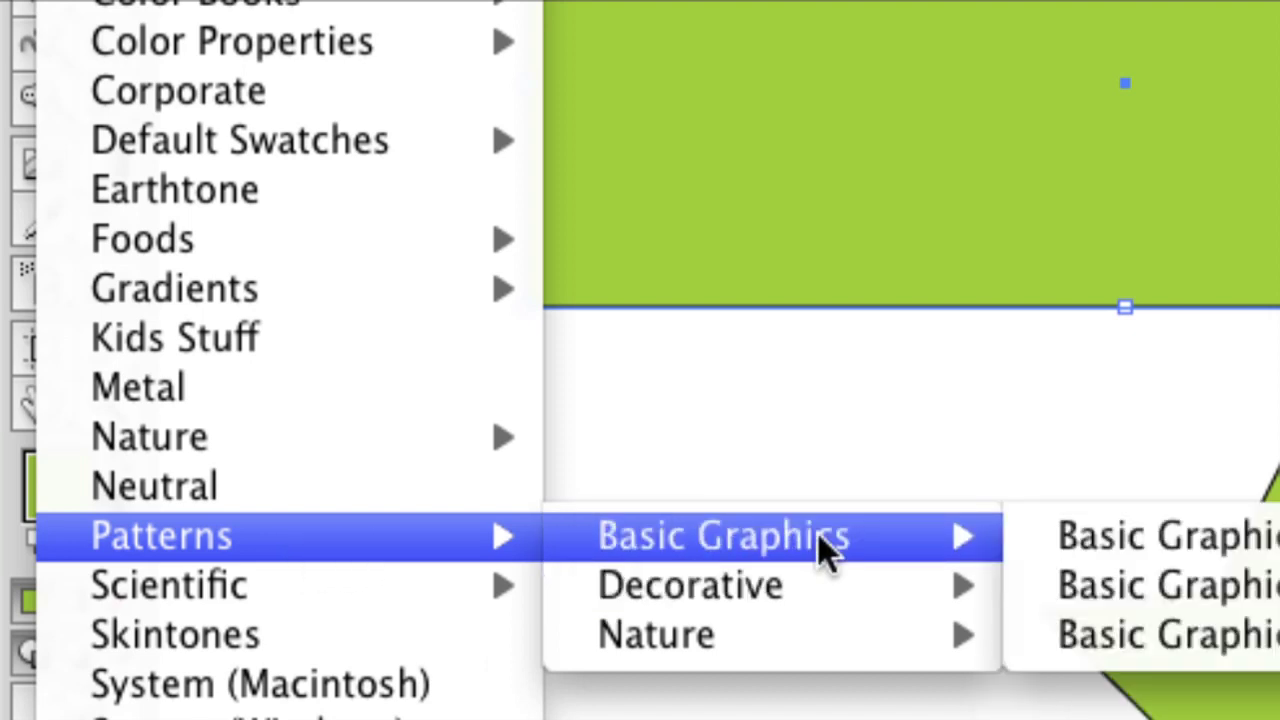
{"action": "mouse_move", "coordinate": [836, 586]}
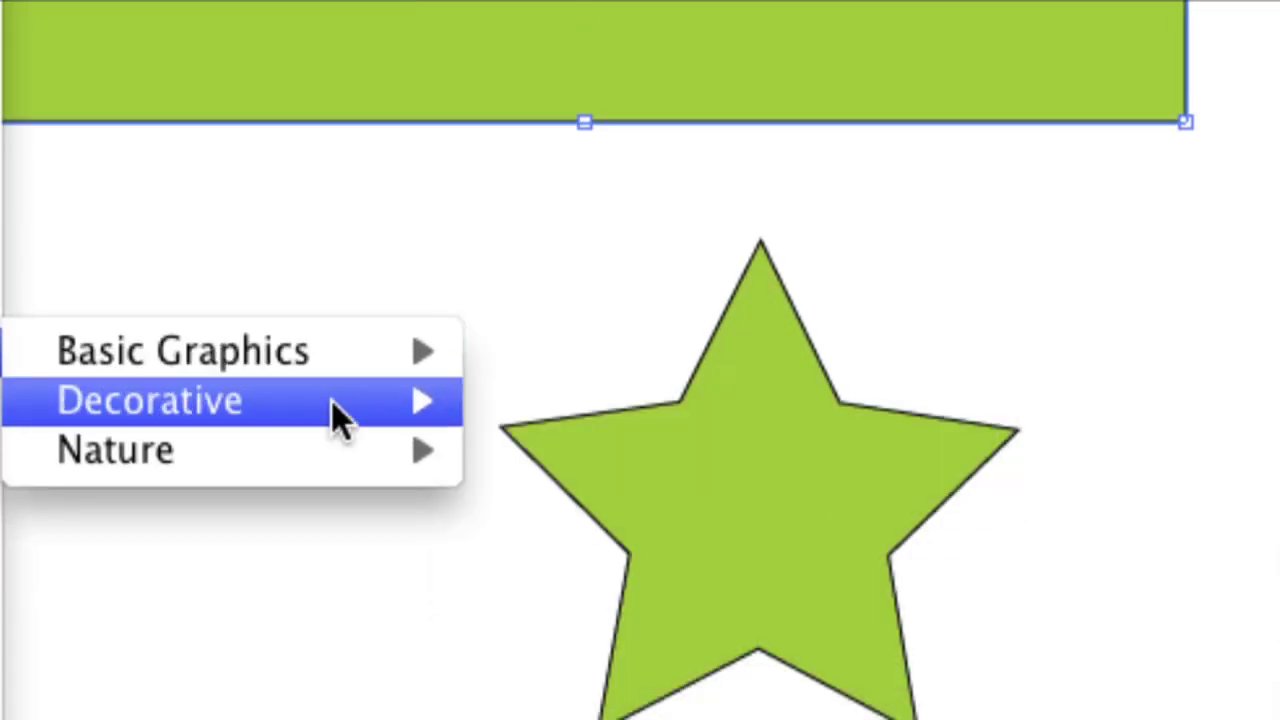
{"action": "mouse_move", "coordinate": [228, 447]}
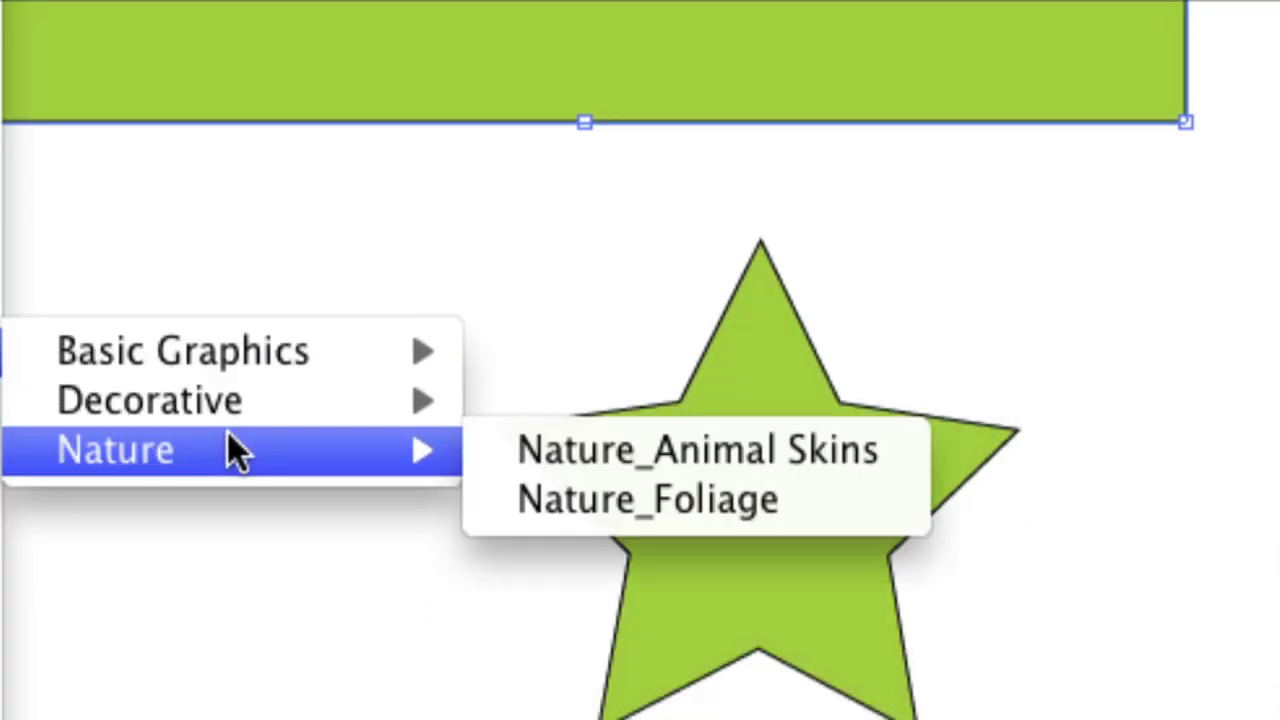
{"action": "left_click", "coordinate": [586, 440]}
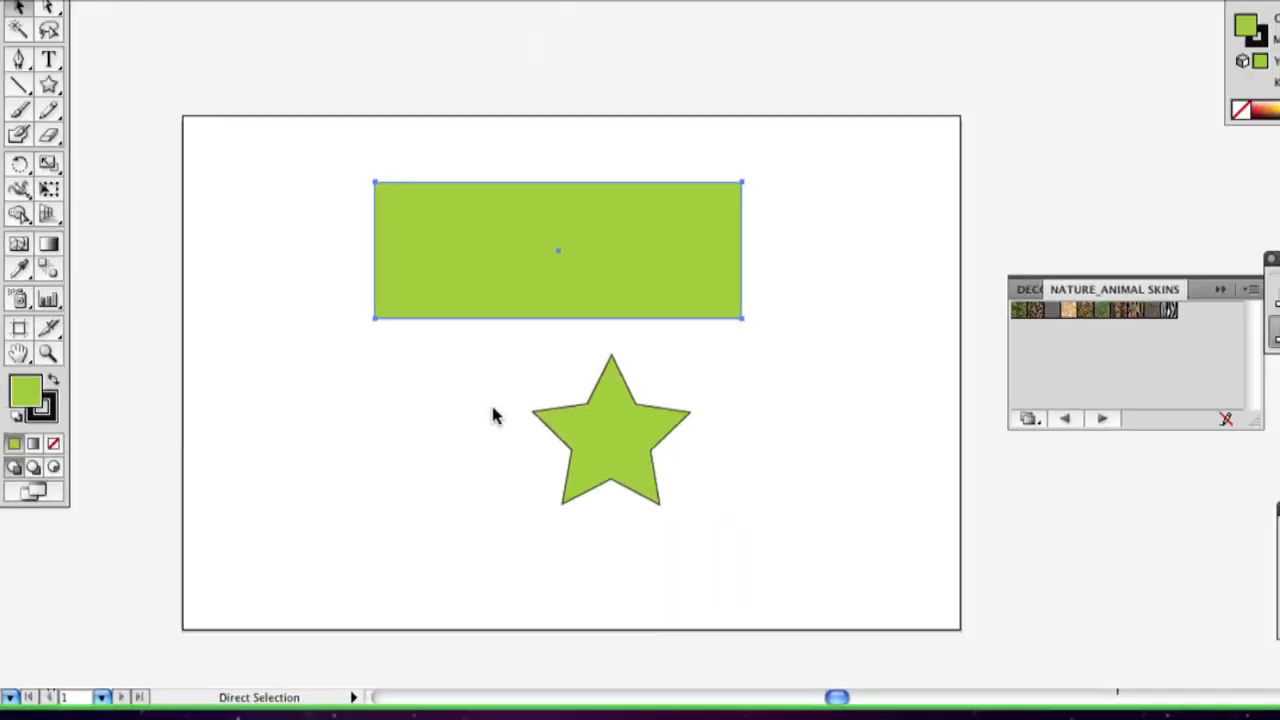
Fill the rectangle with the leopard-skin pattern from Nature_Animal Skins.
{"action": "key", "text": "v"}
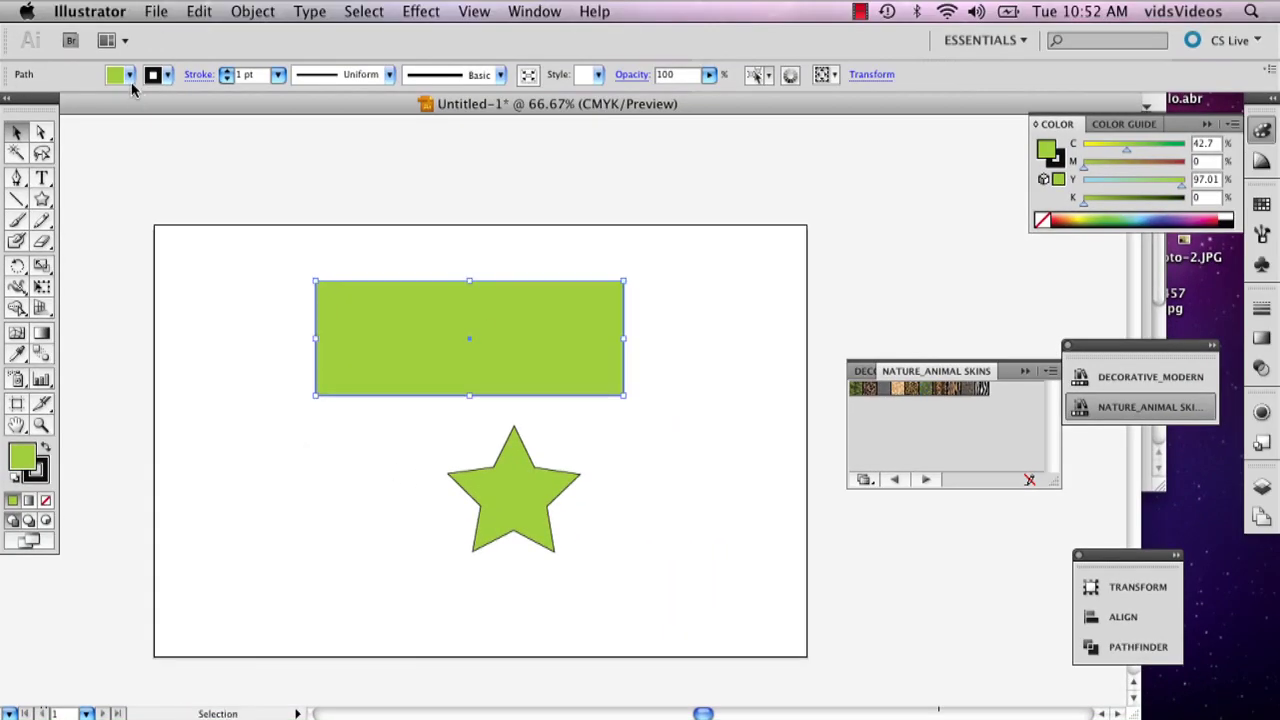
{"action": "left_click", "coordinate": [129, 76]}
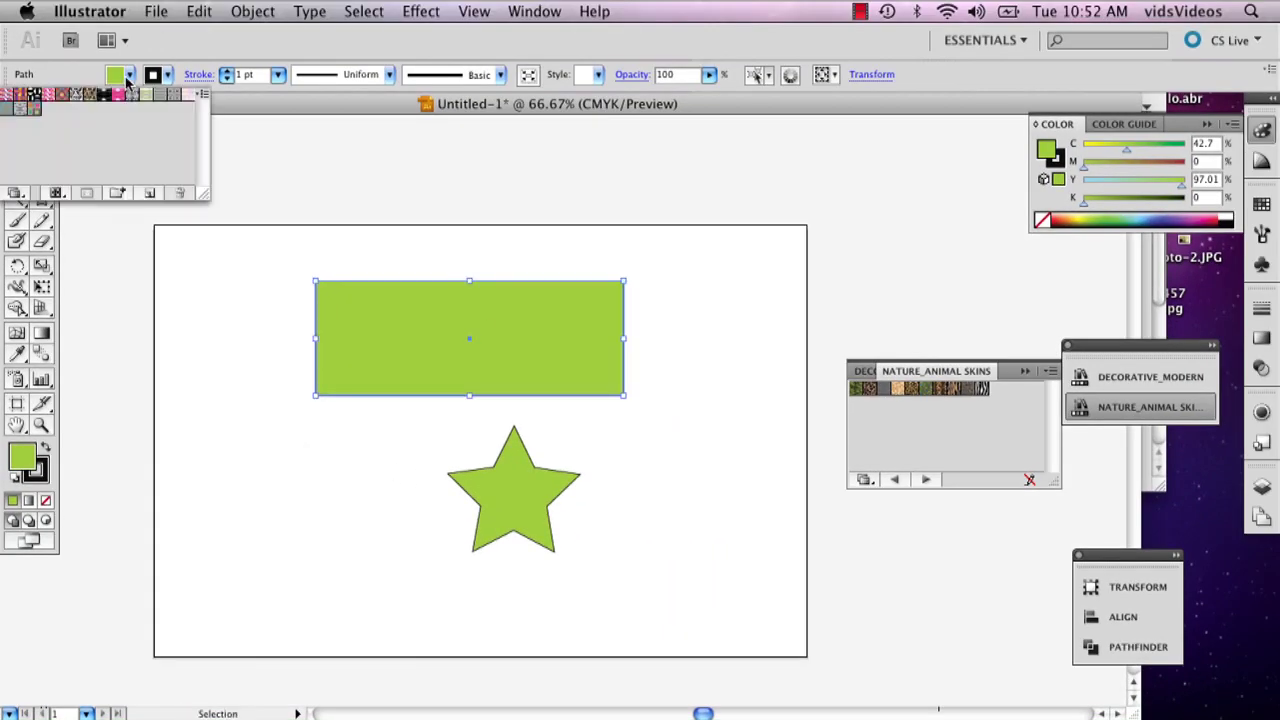
{"action": "left_click", "coordinate": [962, 432]}
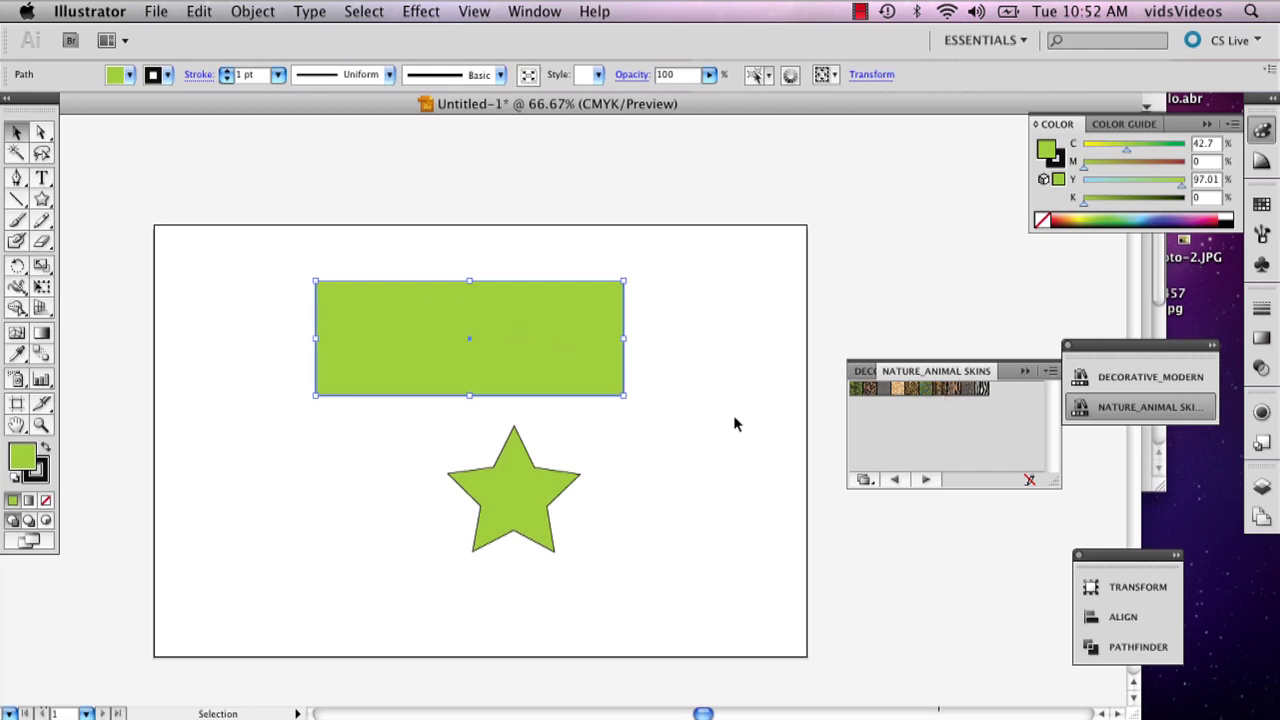
{"action": "left_click", "coordinate": [914, 392]}
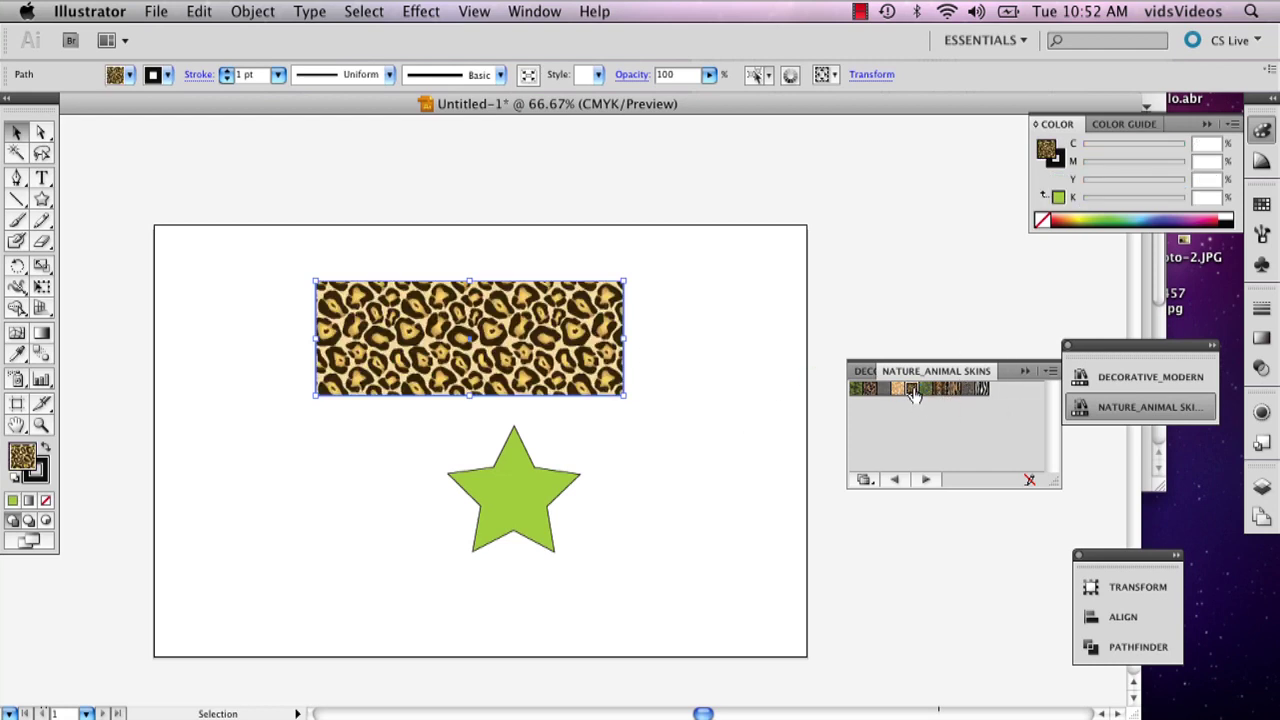
{"action": "left_click", "coordinate": [657, 283]}
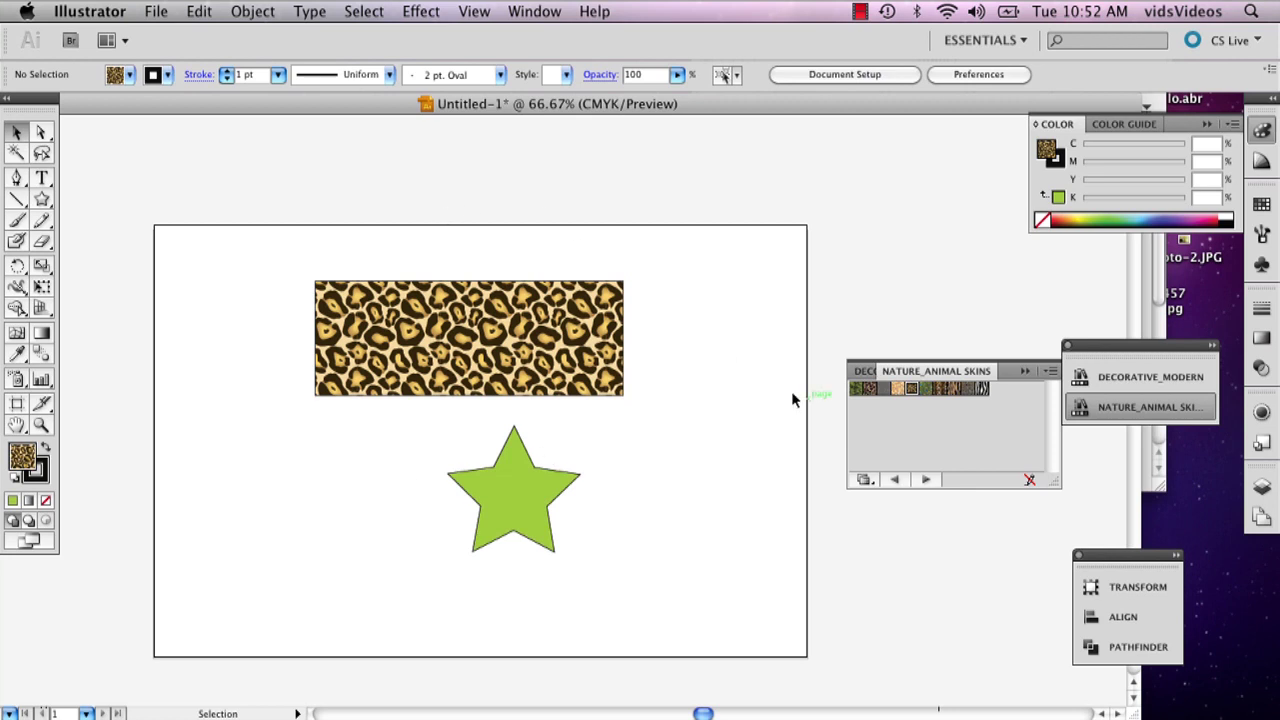
Try the tiger and peacock swatches, then settle on the brown snakeskin pattern.
{"action": "left_click", "coordinate": [563, 392]}
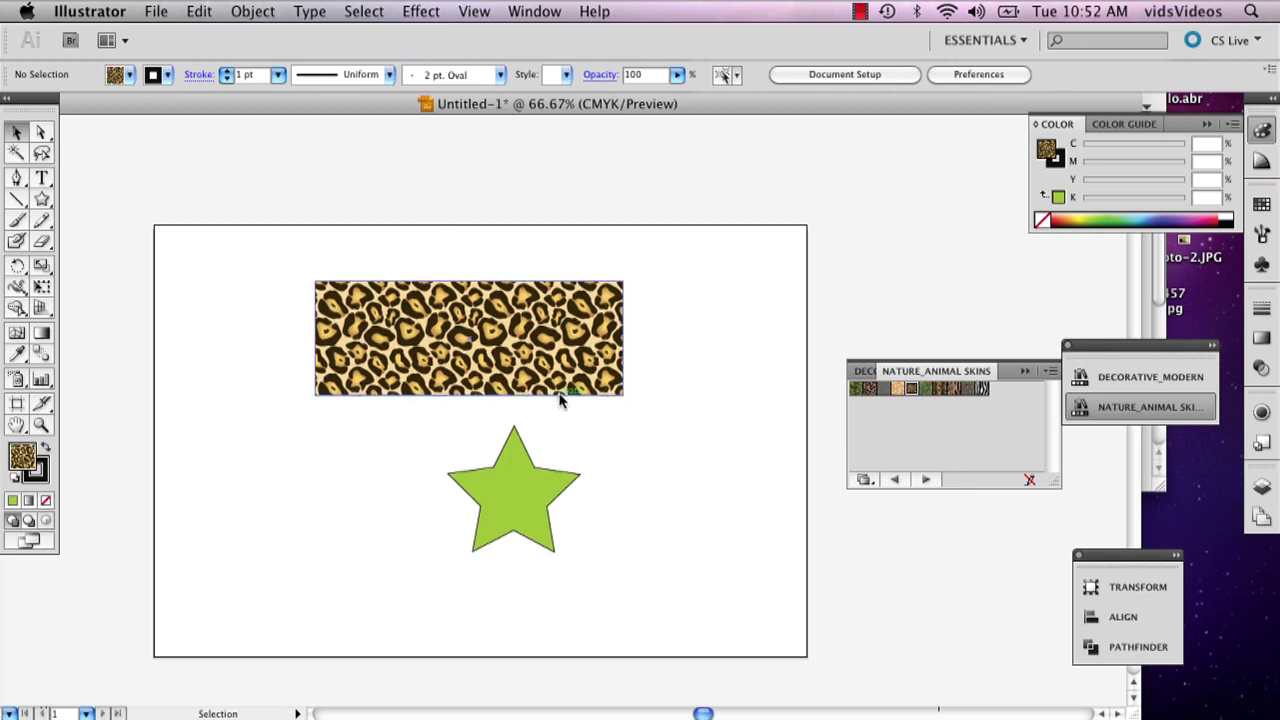
{"action": "left_click", "coordinate": [941, 390]}
{"action": "left_click", "coordinate": [925, 389]}
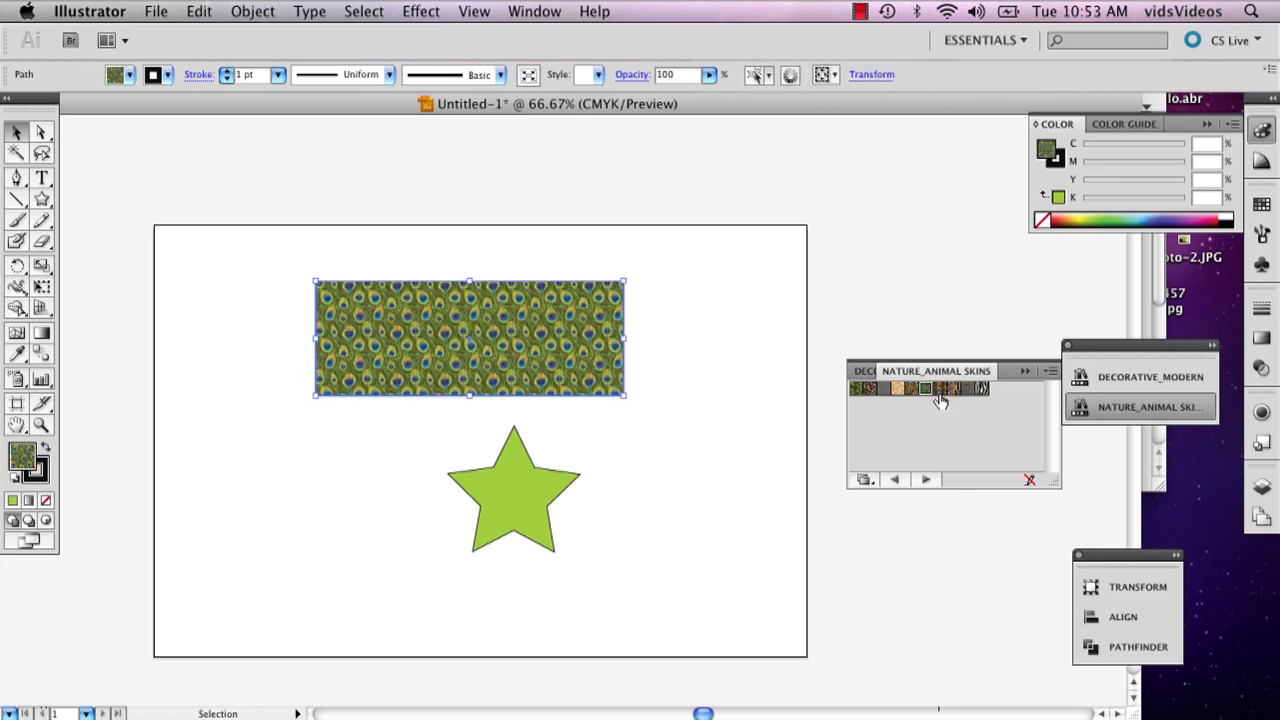
{"action": "left_click", "coordinate": [940, 389]}
{"action": "left_click", "coordinate": [501, 483]}
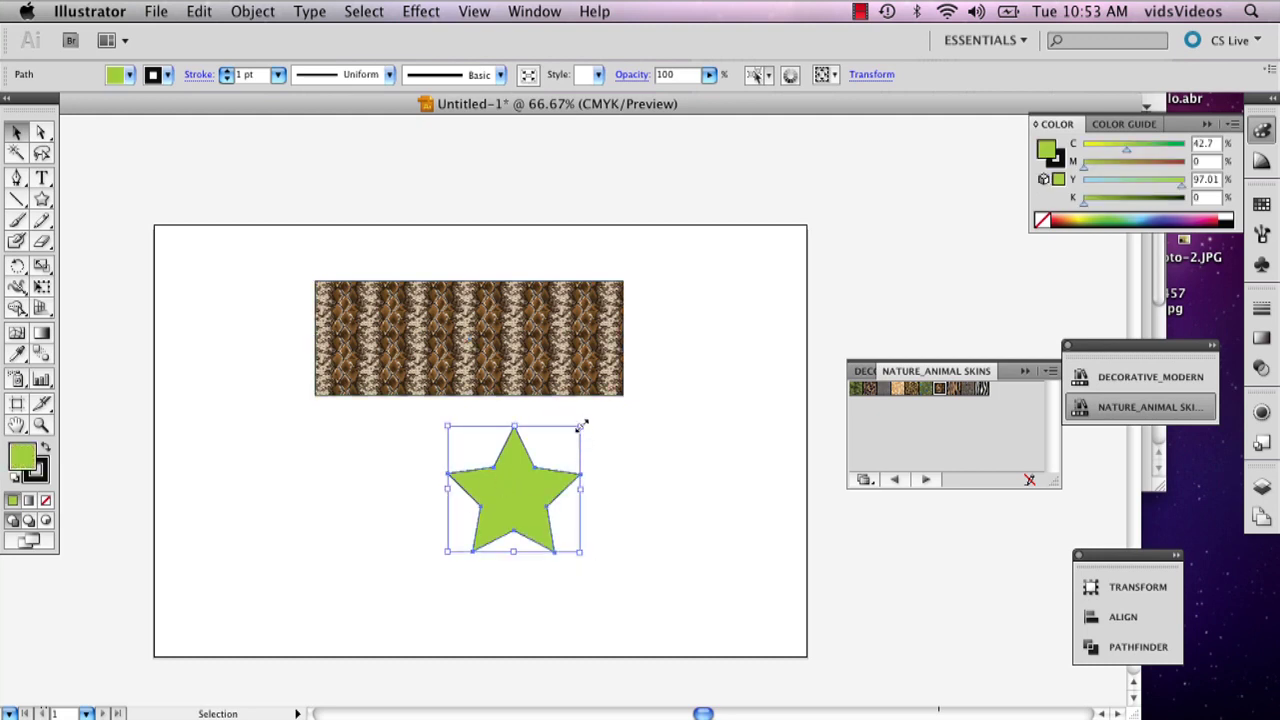
Set the view to View > Actual Size (100%).
{"action": "key", "text": "shift"}
{"action": "scroll", "coordinate": [582, 428], "scroll_direction": "down", "scroll_amount": 10}
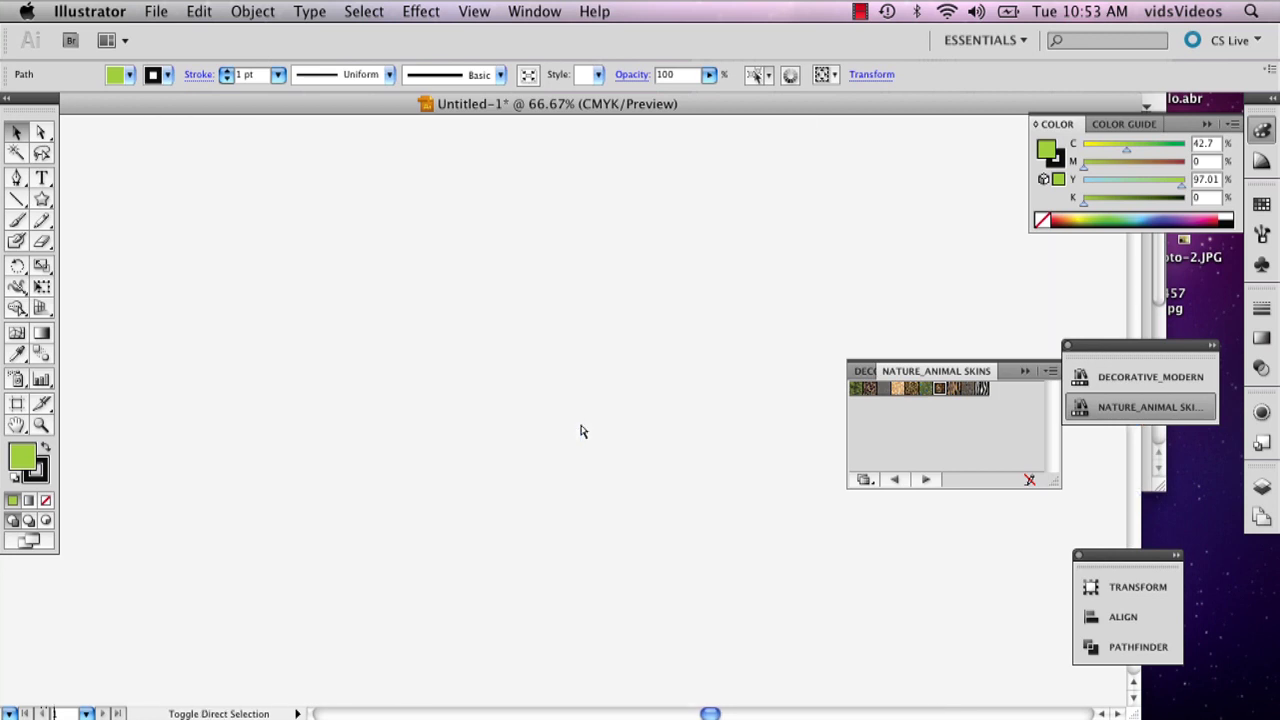
{"action": "scroll", "coordinate": [582, 431], "scroll_direction": "down", "scroll_amount": 5}
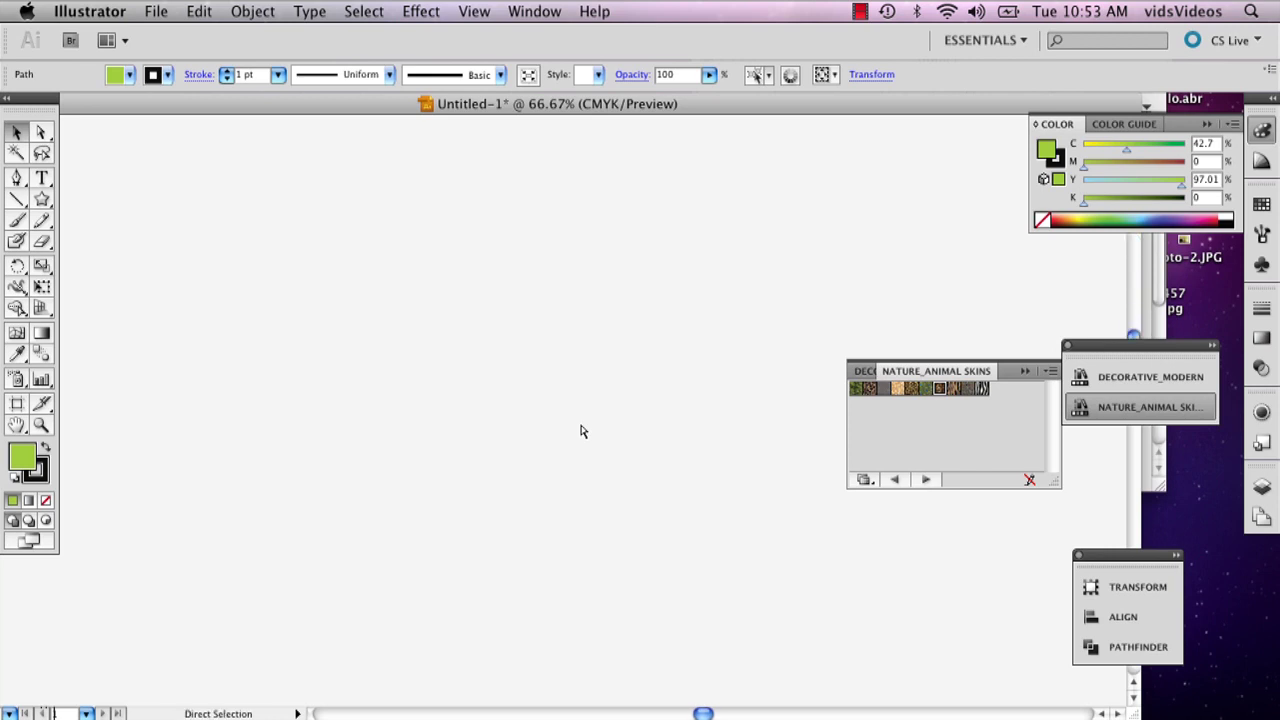
{"action": "key", "text": "super"}
{"action": "key", "text": "super"}
{"action": "key", "text": "z"}
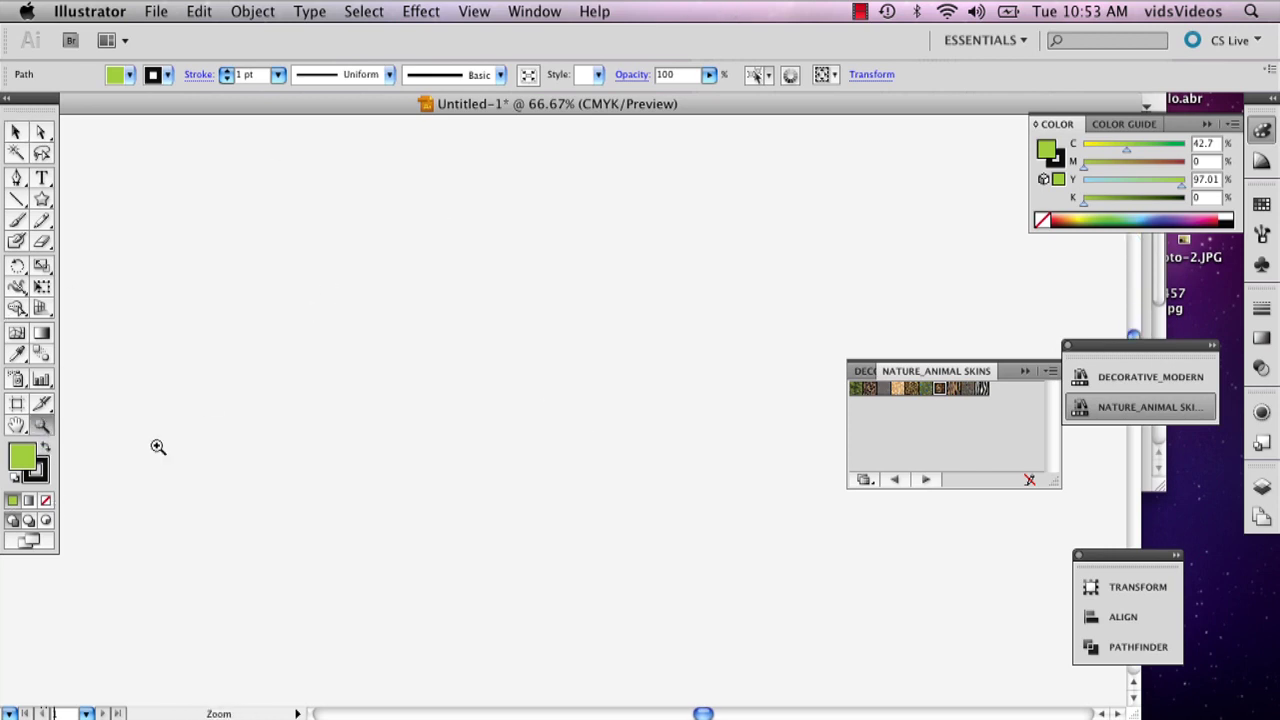
{"action": "left_click", "coordinate": [474, 11]}
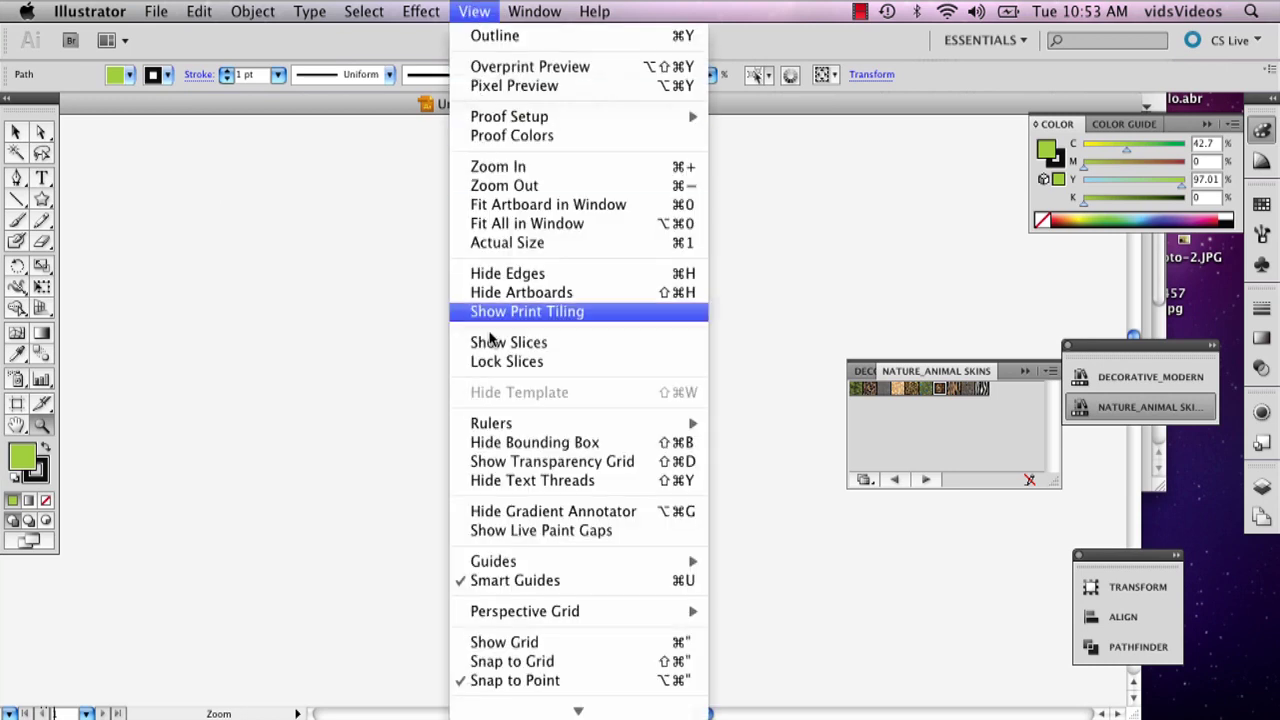
{"action": "left_click", "coordinate": [497, 243]}
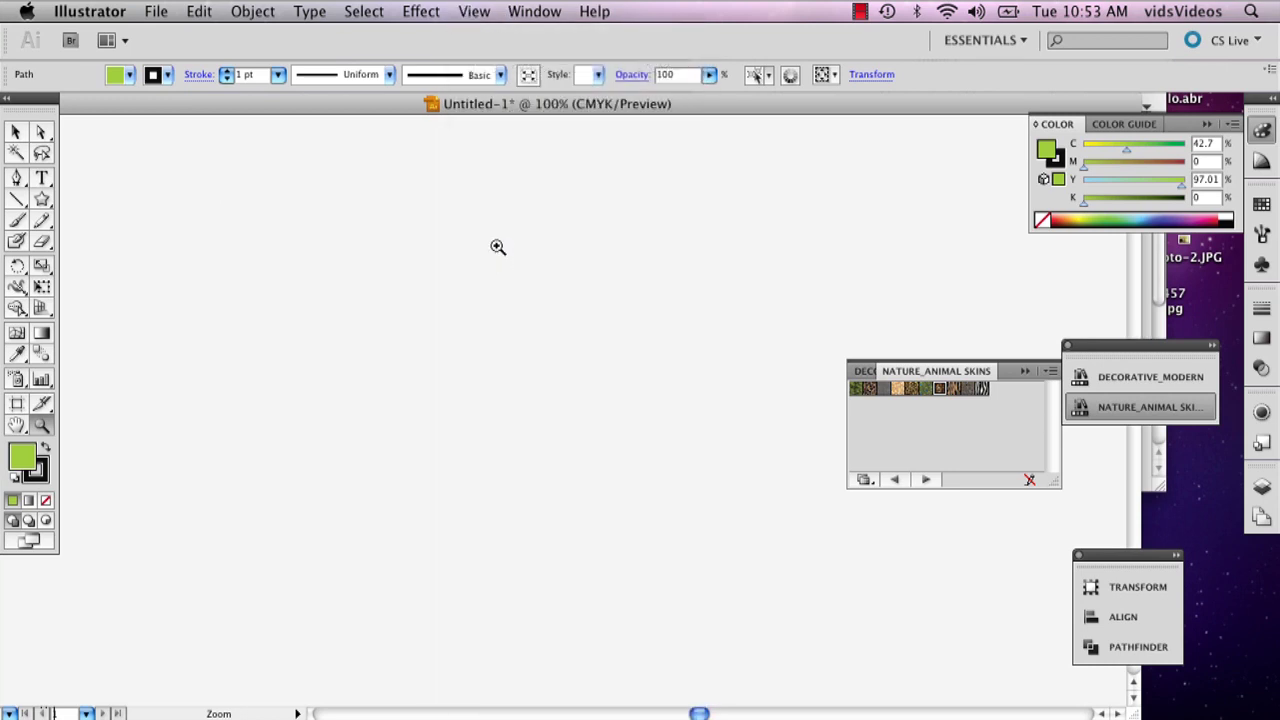
Select the green star and drag a corner handle inward to scale it down.
{"action": "left_click", "coordinate": [15, 131]}
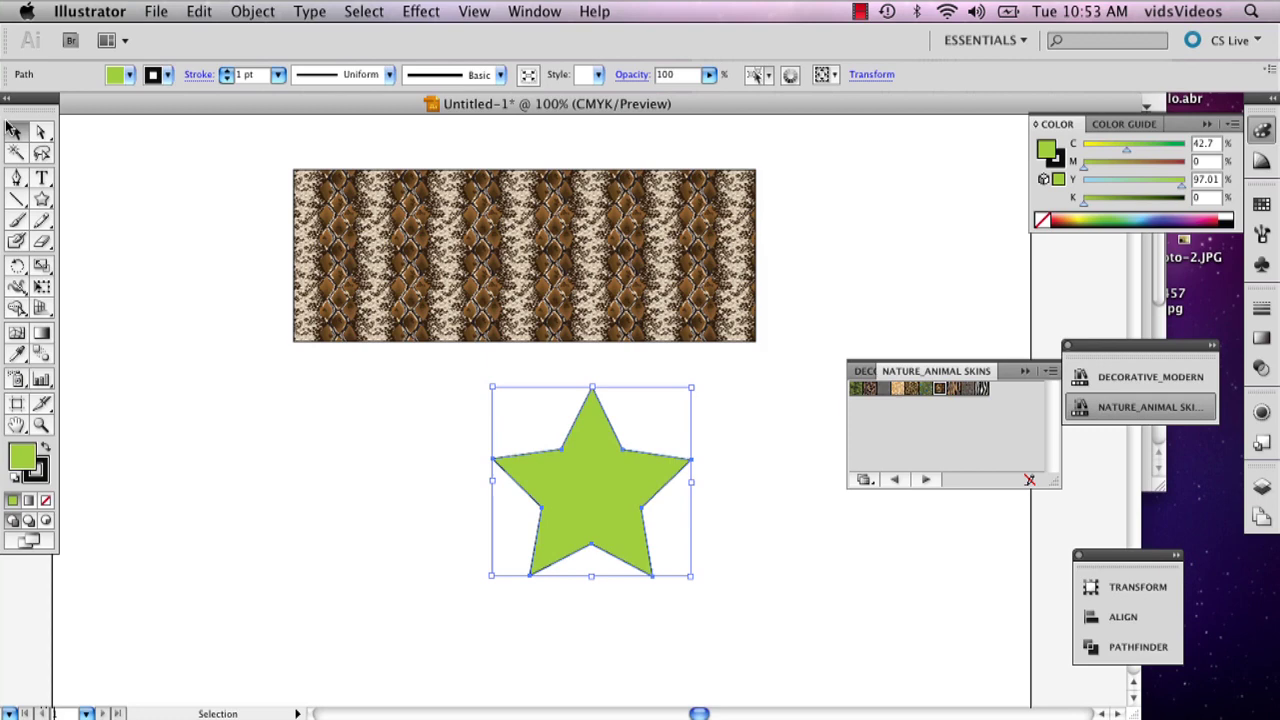
{"action": "left_click", "coordinate": [324, 226]}
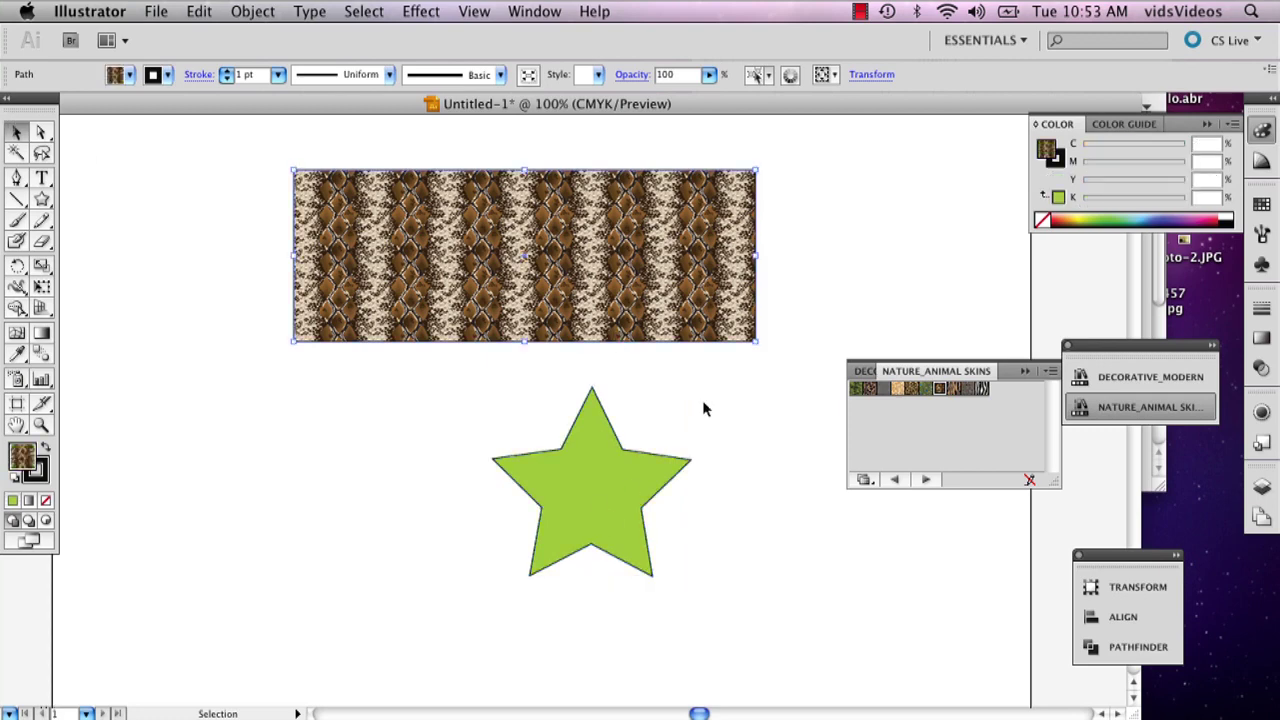
{"action": "left_click", "coordinate": [606, 443]}
{"action": "key", "text": "a"}
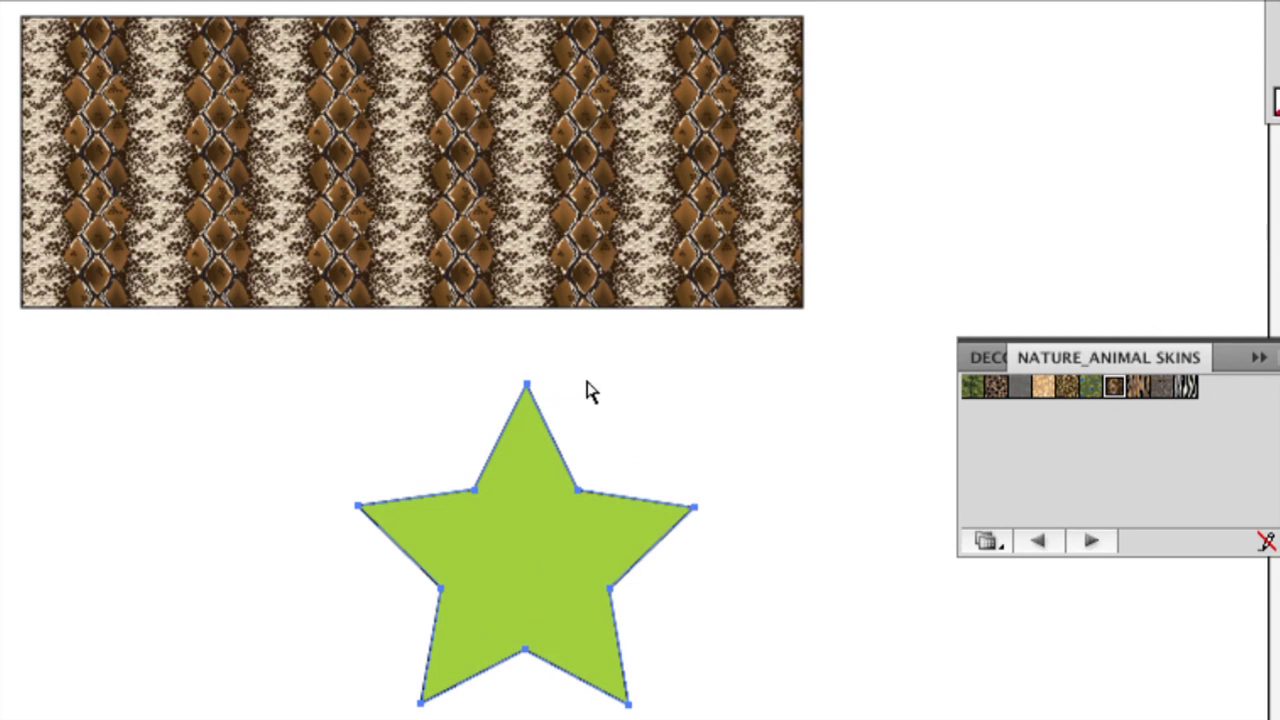
{"action": "key", "text": "v"}
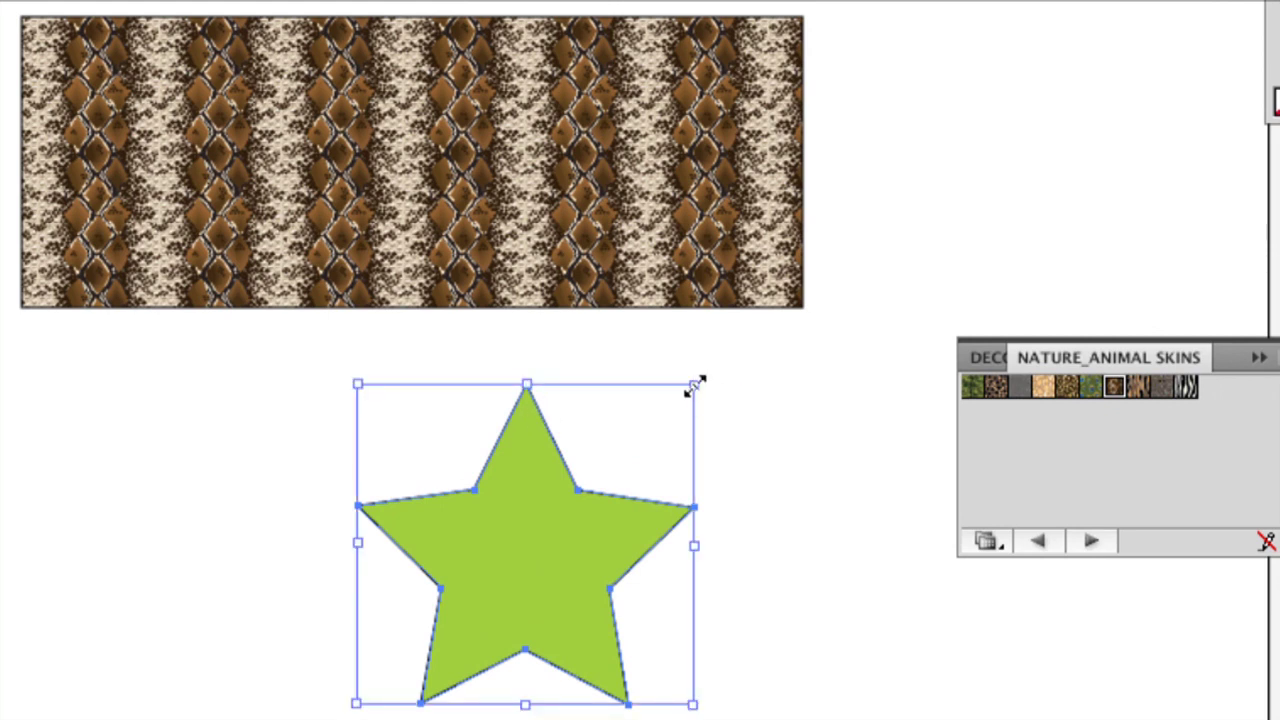
{"action": "left_click_drag", "start_coordinate": [697, 383], "coordinate": [746, 464]}
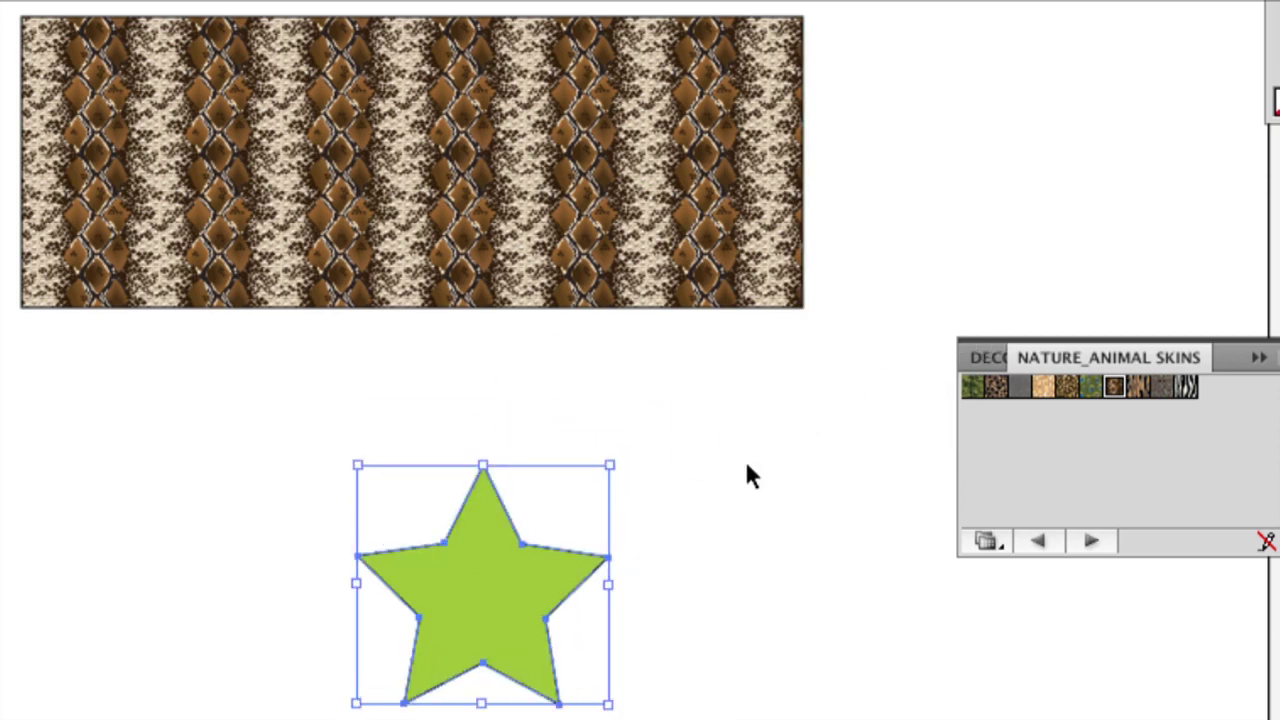
{"action": "left_click", "coordinate": [716, 538]}
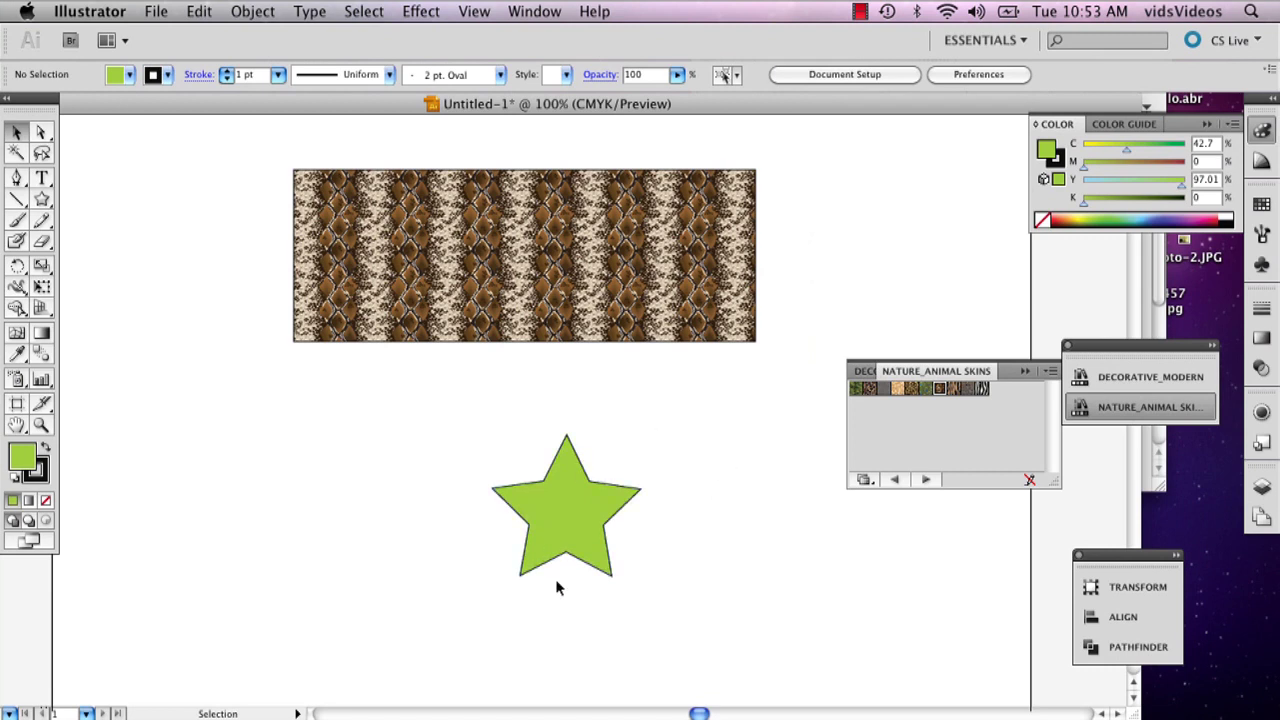
Move the star onto the rectangle, then drag both shapes lower on the artboard.
{"action": "left_click_drag", "start_coordinate": [560, 529], "coordinate": [526, 291]}
{"action": "left_click_drag", "start_coordinate": [122, 222], "coordinate": [792, 348]}
{"action": "left_click", "coordinate": [708, 456]}
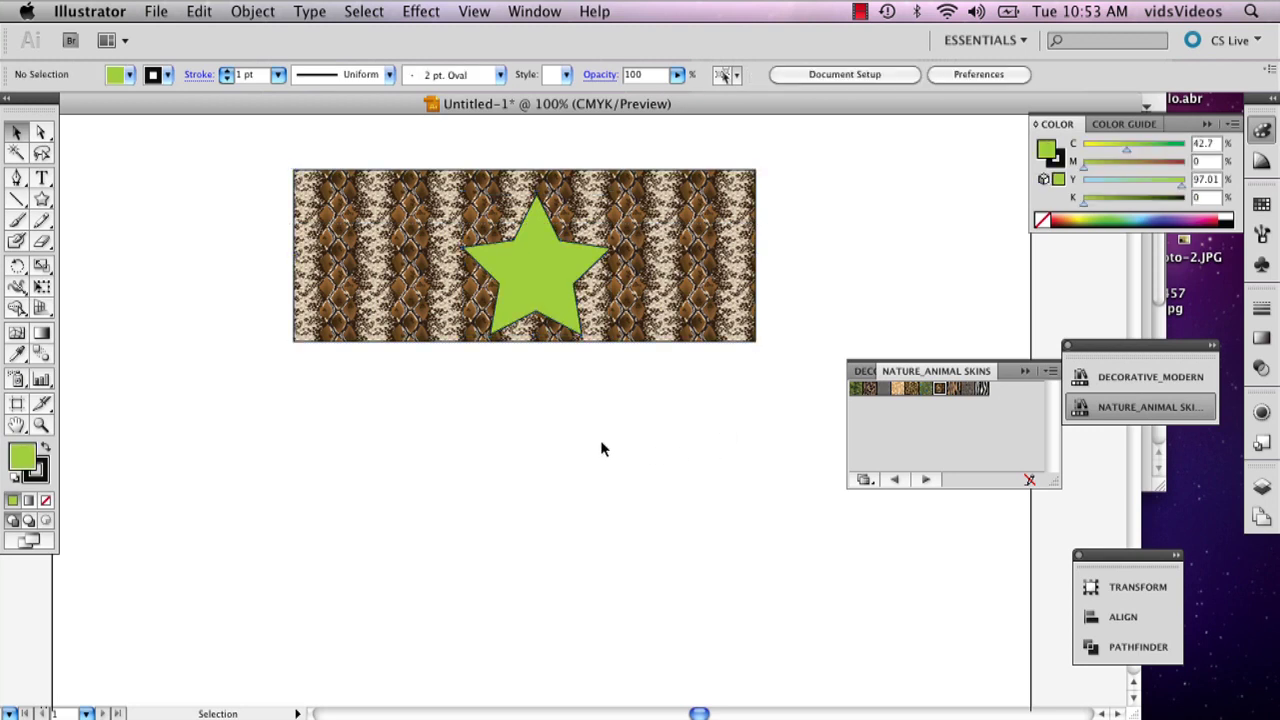
{"action": "left_click_drag", "start_coordinate": [597, 444], "coordinate": [470, 304]}
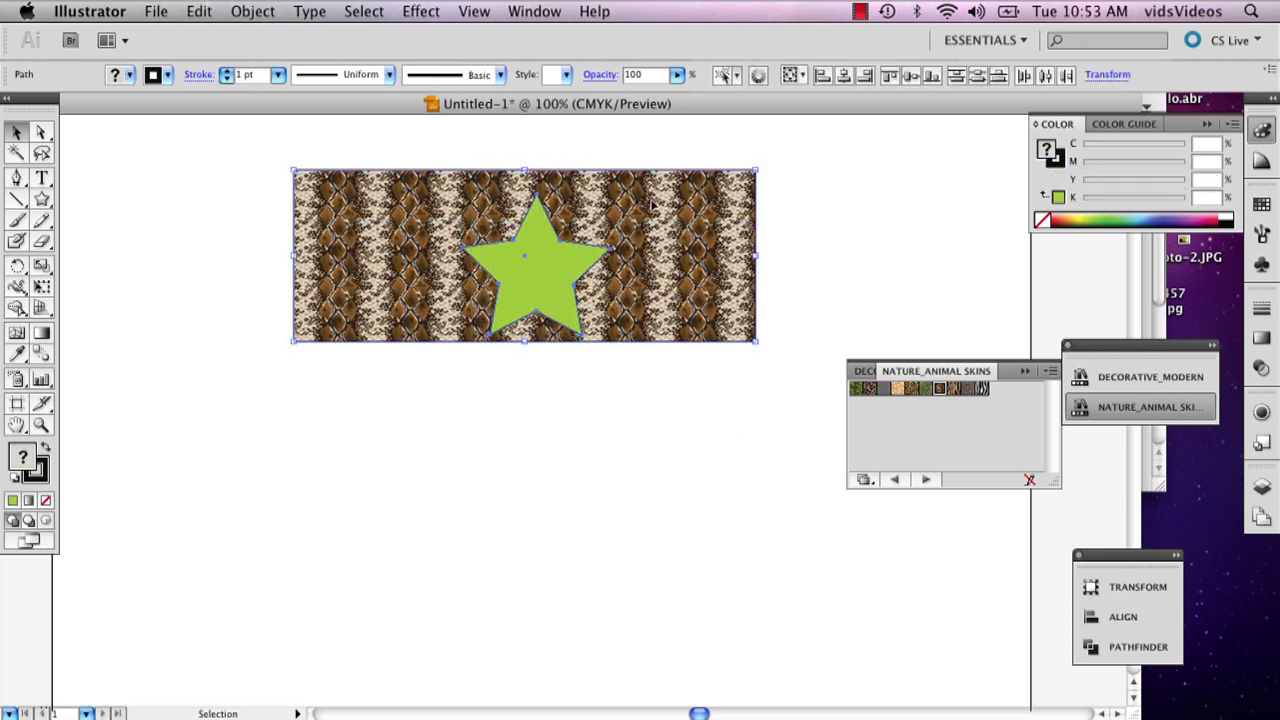
{"action": "left_click_drag", "start_coordinate": [651, 205], "coordinate": [640, 448]}
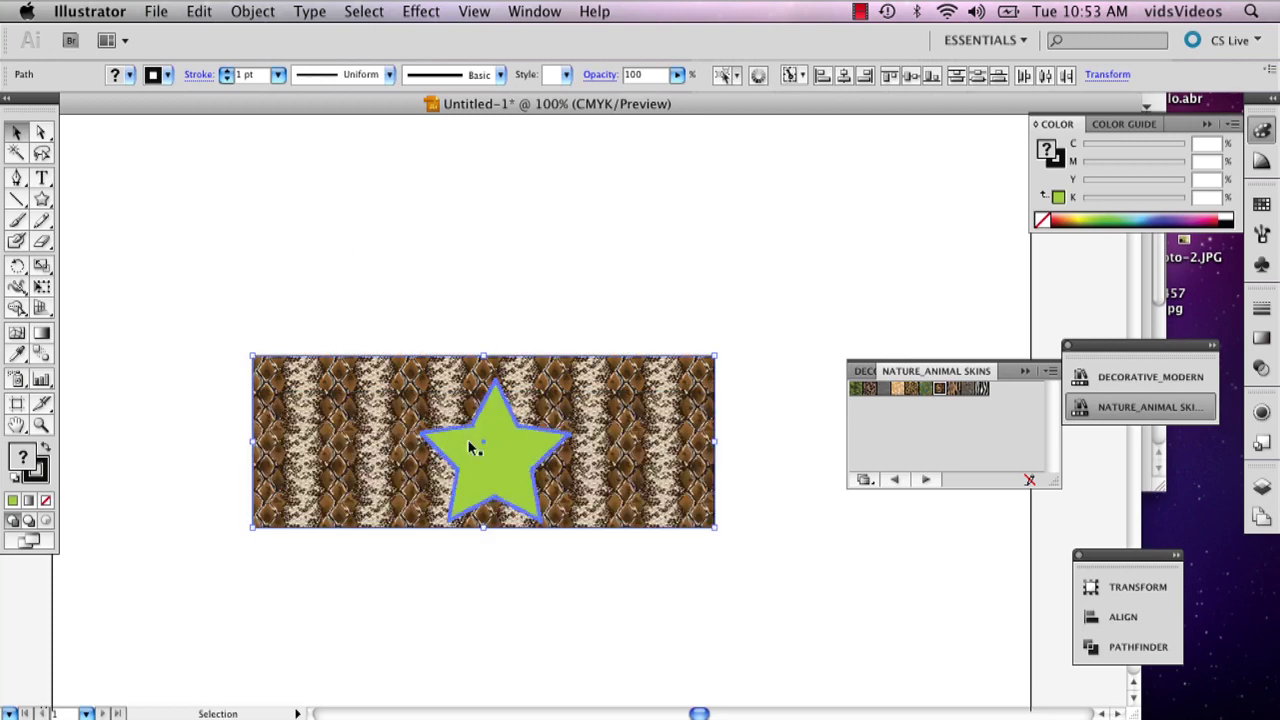
Nudge the star to the rectangle's centre, undo a stray rectangle move, and reselect both.
{"action": "key", "text": "super+shift+a"}
{"action": "left_click_drag", "start_coordinate": [478, 439], "coordinate": [435, 430]}
{"action": "left_click", "coordinate": [461, 248]}
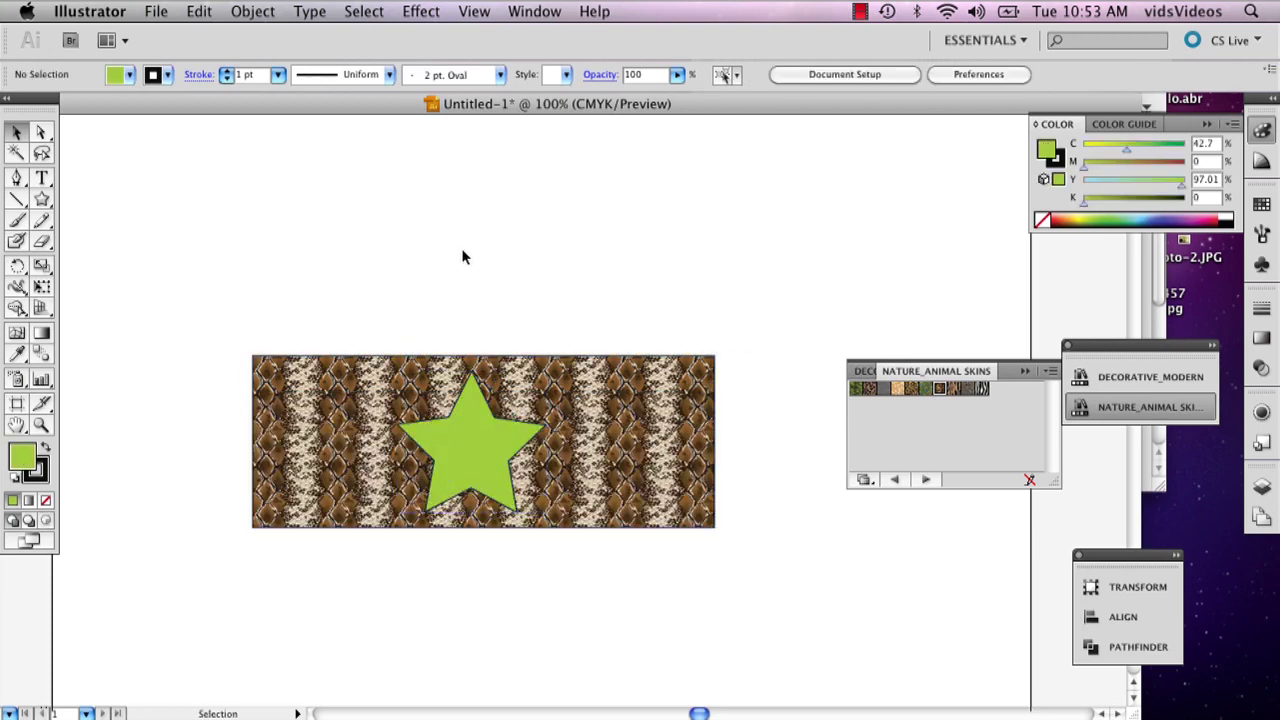
{"action": "left_click_drag", "start_coordinate": [340, 405], "coordinate": [715, 225]}
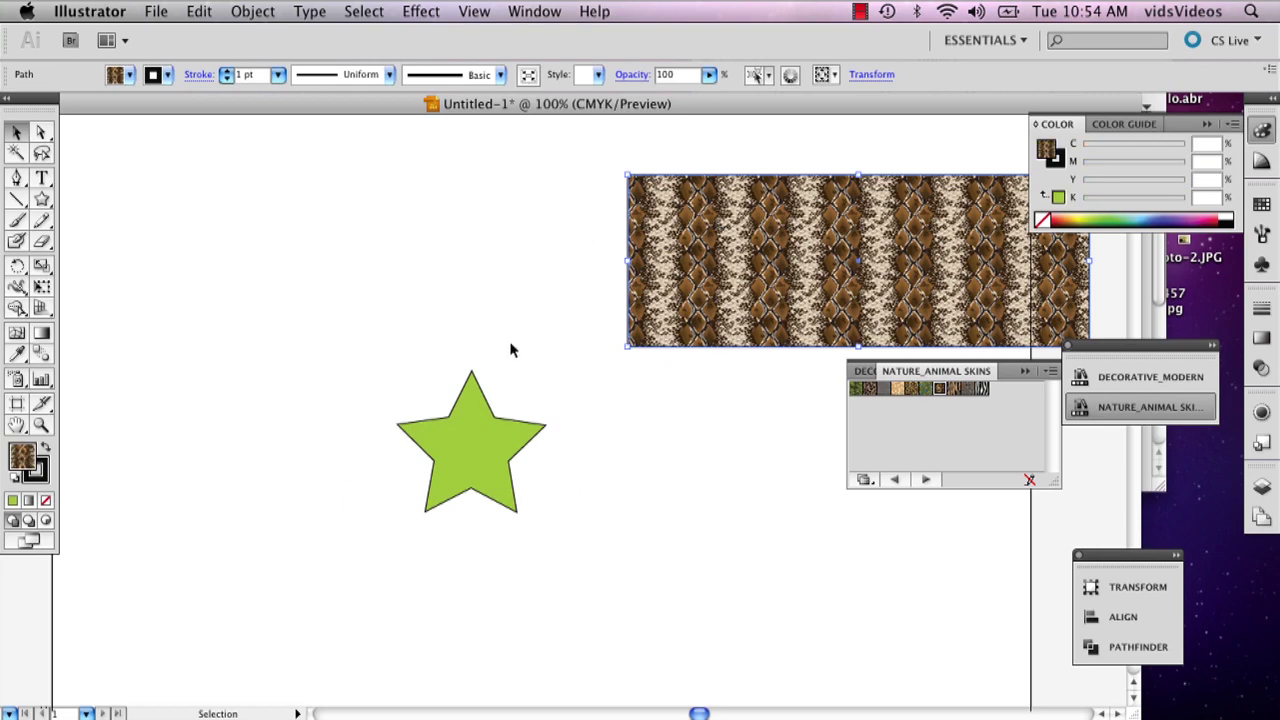
{"action": "key", "text": "super+z"}
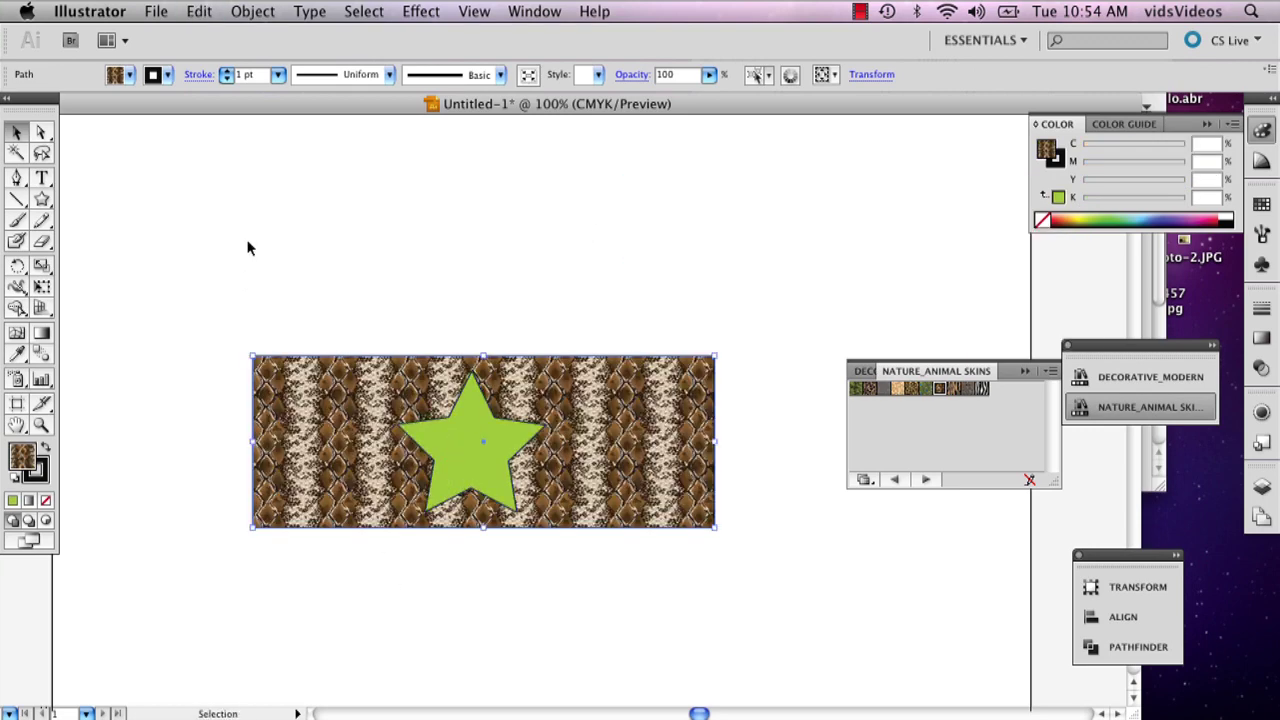
{"action": "left_click_drag", "start_coordinate": [238, 252], "coordinate": [737, 591]}
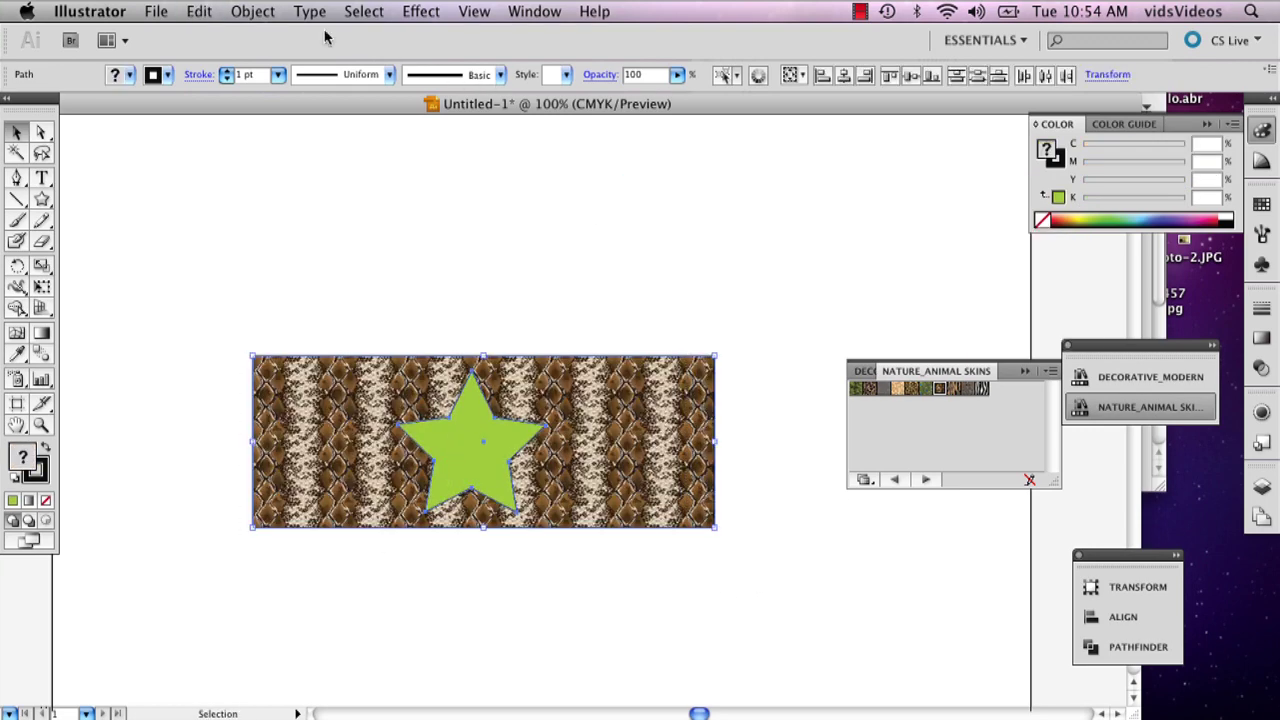
Group the snakeskin rectangle and green star, drag the group up and left, then deselect it.
{"action": "left_click", "coordinate": [240, 10]}
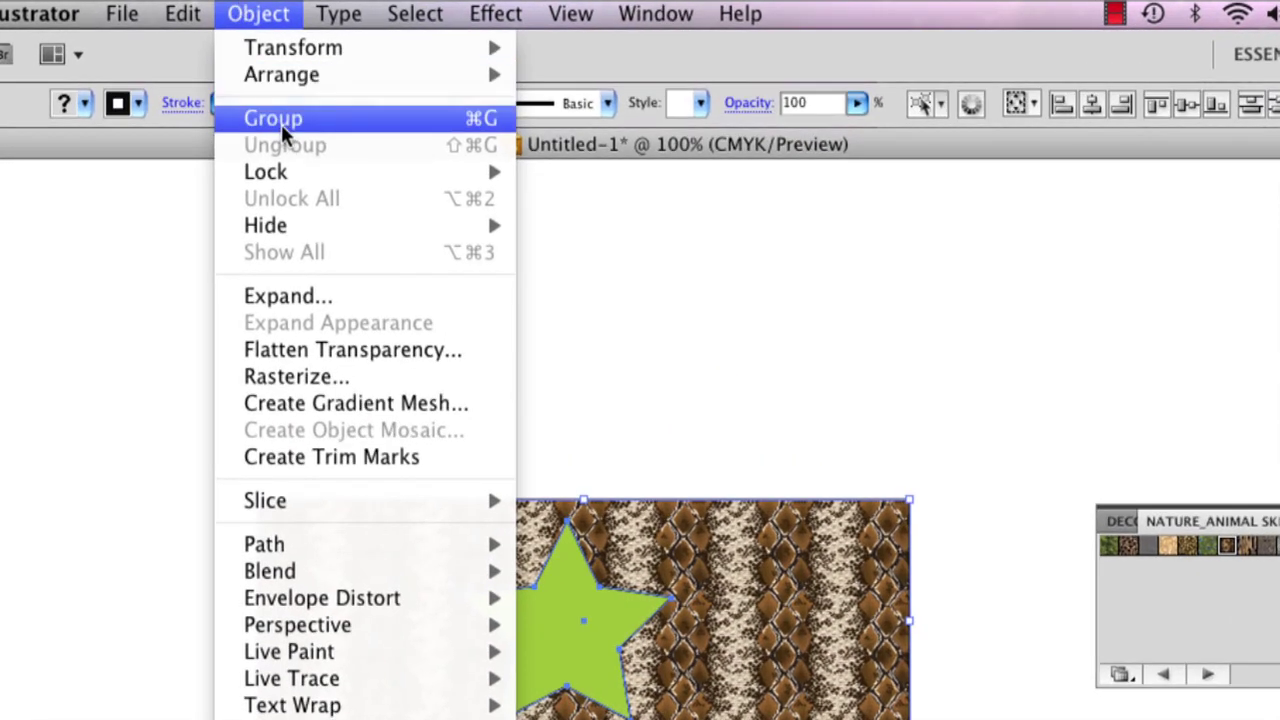
{"action": "left_click", "coordinate": [283, 127]}
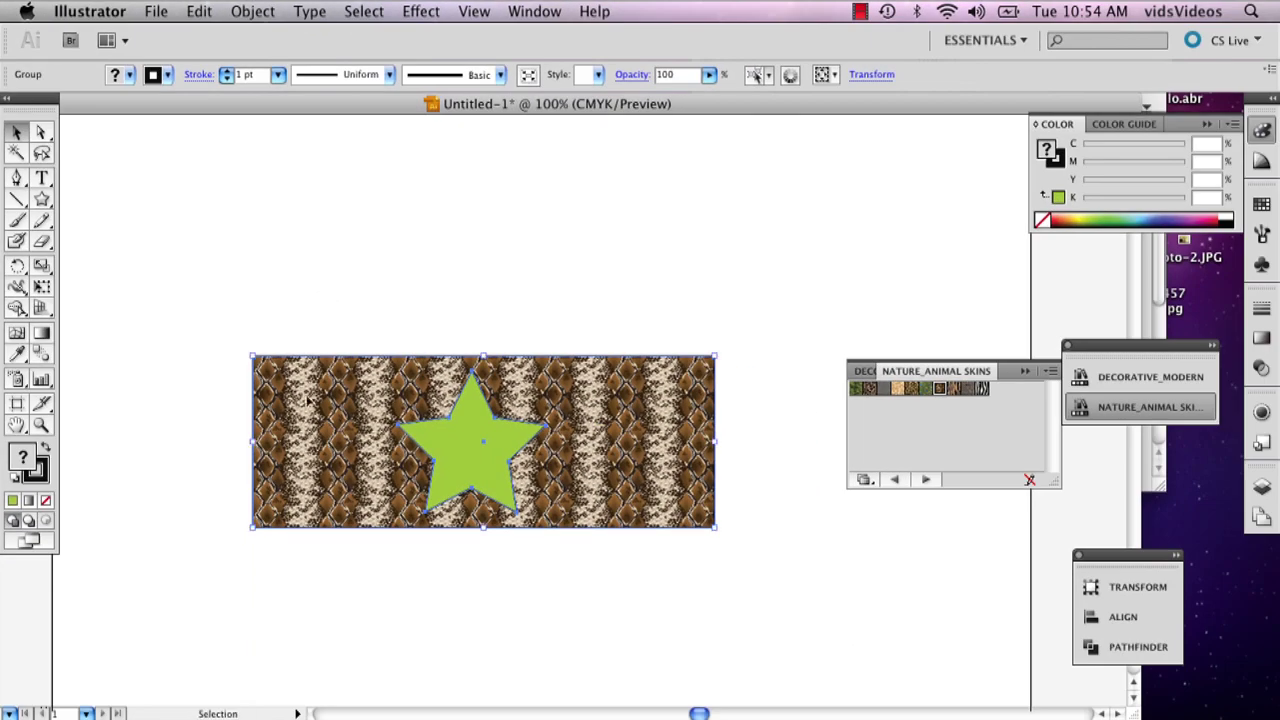
{"action": "left_click_drag", "start_coordinate": [306, 400], "coordinate": [242, 221]}
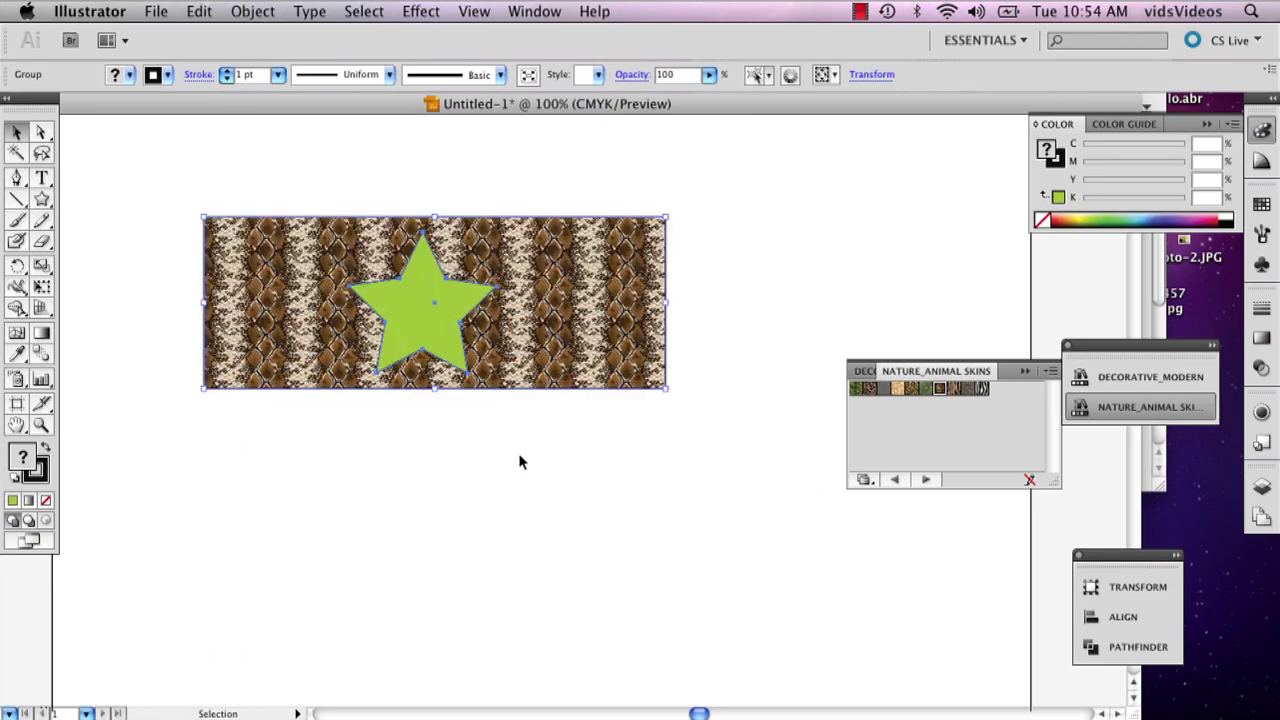
{"action": "left_click", "coordinate": [520, 457]}
{"action": "left_click", "coordinate": [453, 360]}
{"action": "left_click", "coordinate": [563, 467]}
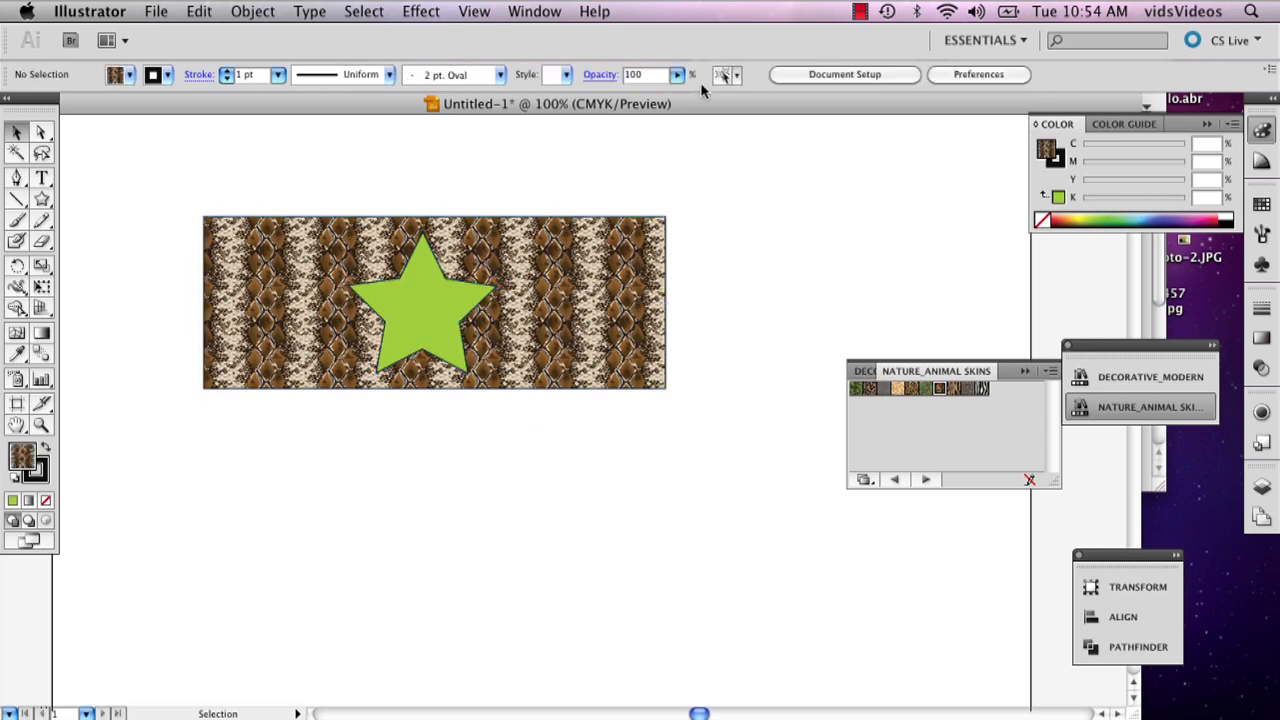